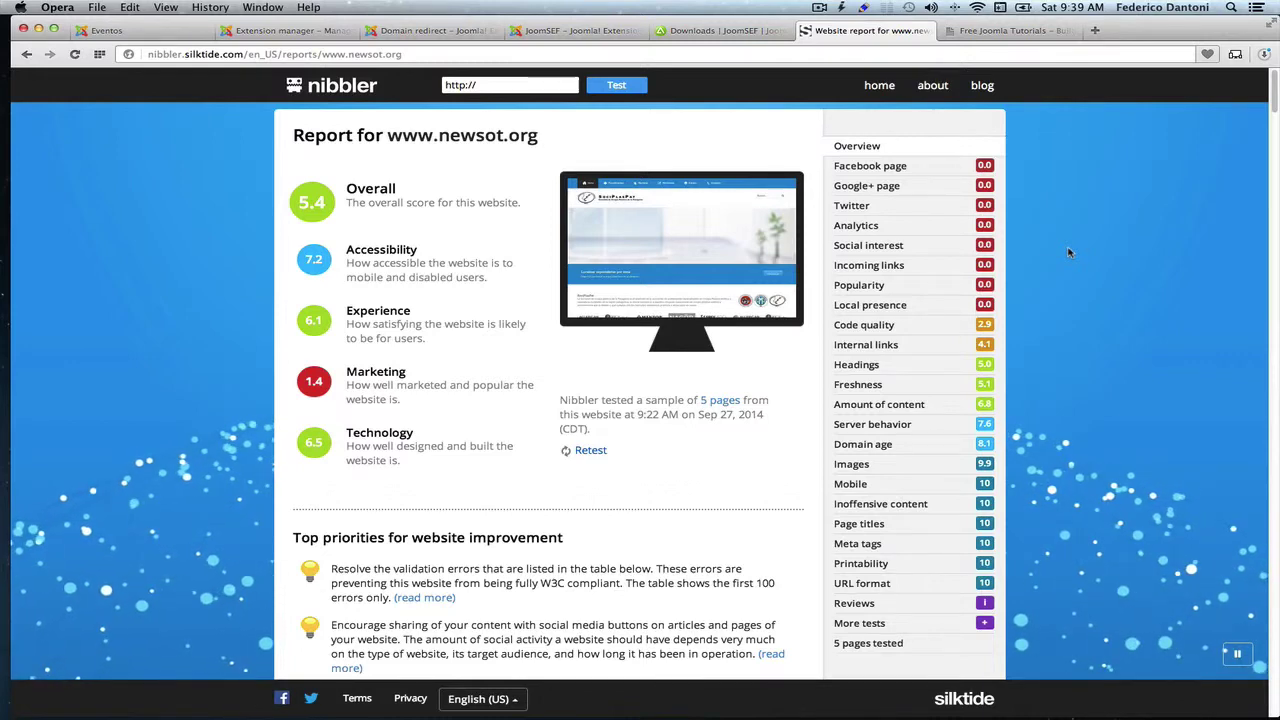
Step: Look over the Domain redirect, JoomSEF and Eventos pages, then return to the Nibbler report
{"action": "left_click", "coordinate": [433, 32]}
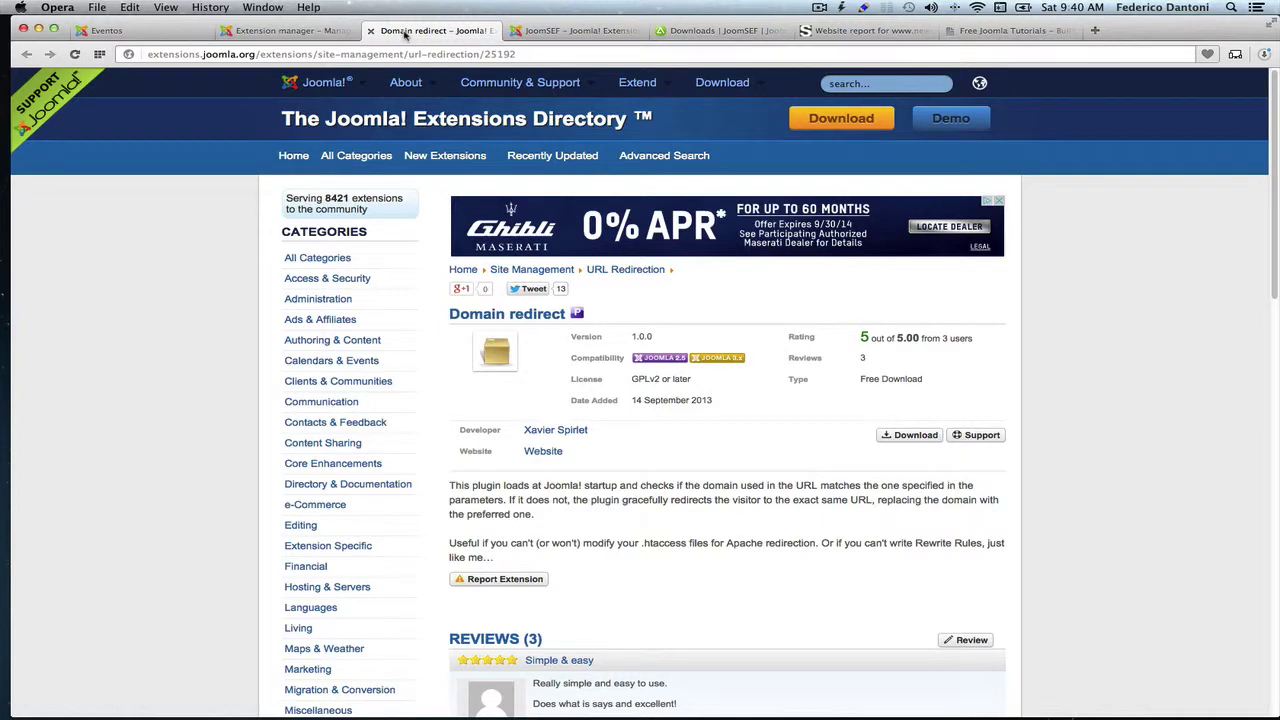
{"action": "left_click", "coordinate": [540, 33]}
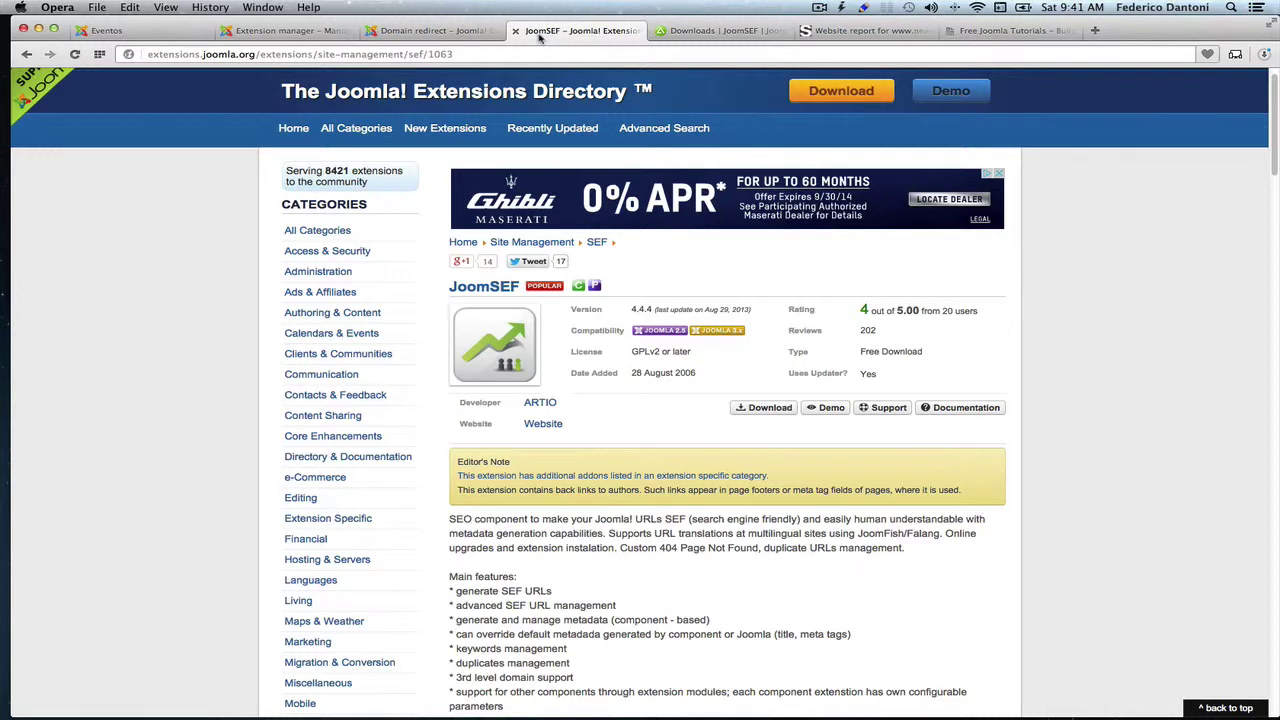
{"action": "left_click", "coordinate": [160, 32]}
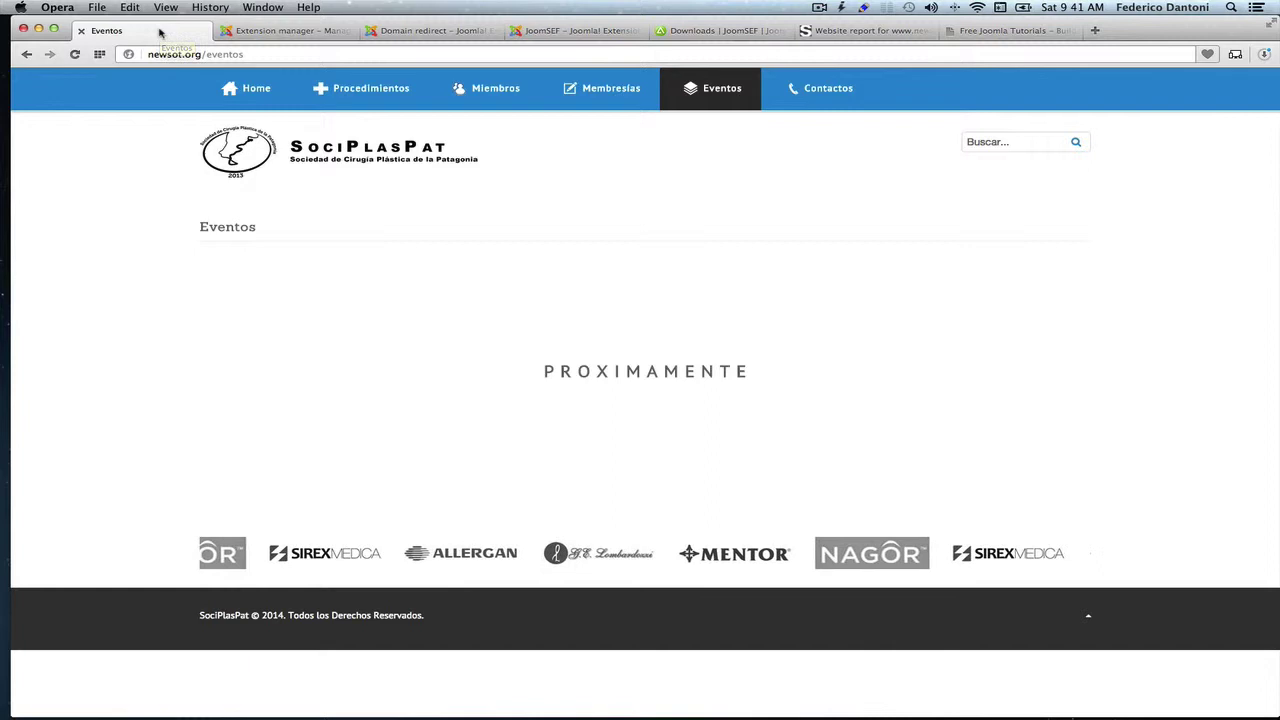
{"action": "left_click", "coordinate": [872, 31]}
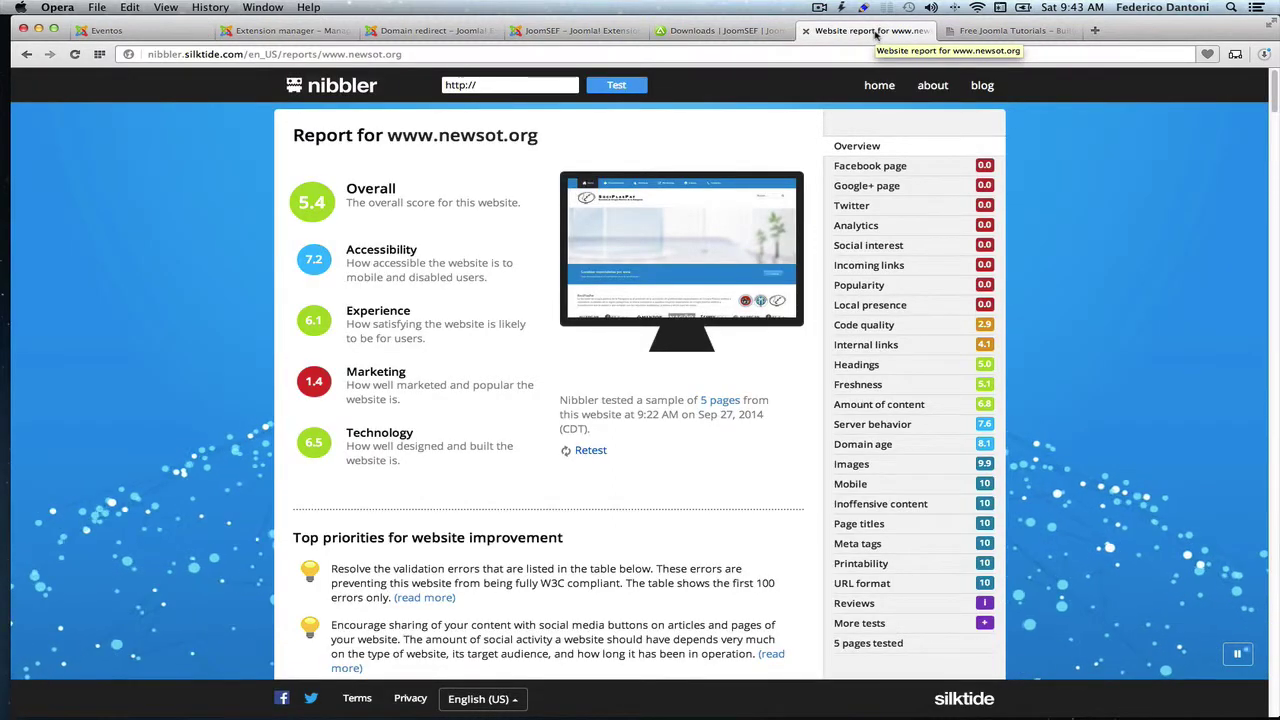
{"action": "left_click", "coordinate": [880, 425]}
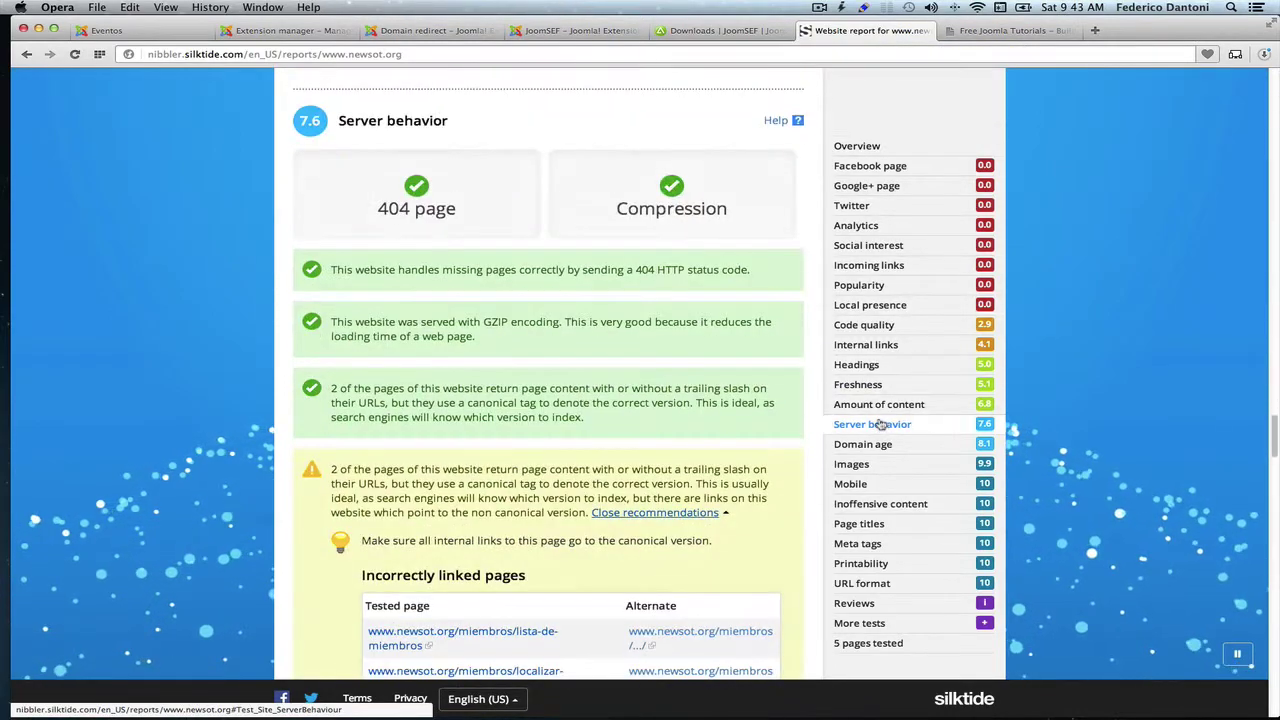
{"action": "scroll", "coordinate": [351, 434], "scroll_direction": "up", "scroll_amount": 5}
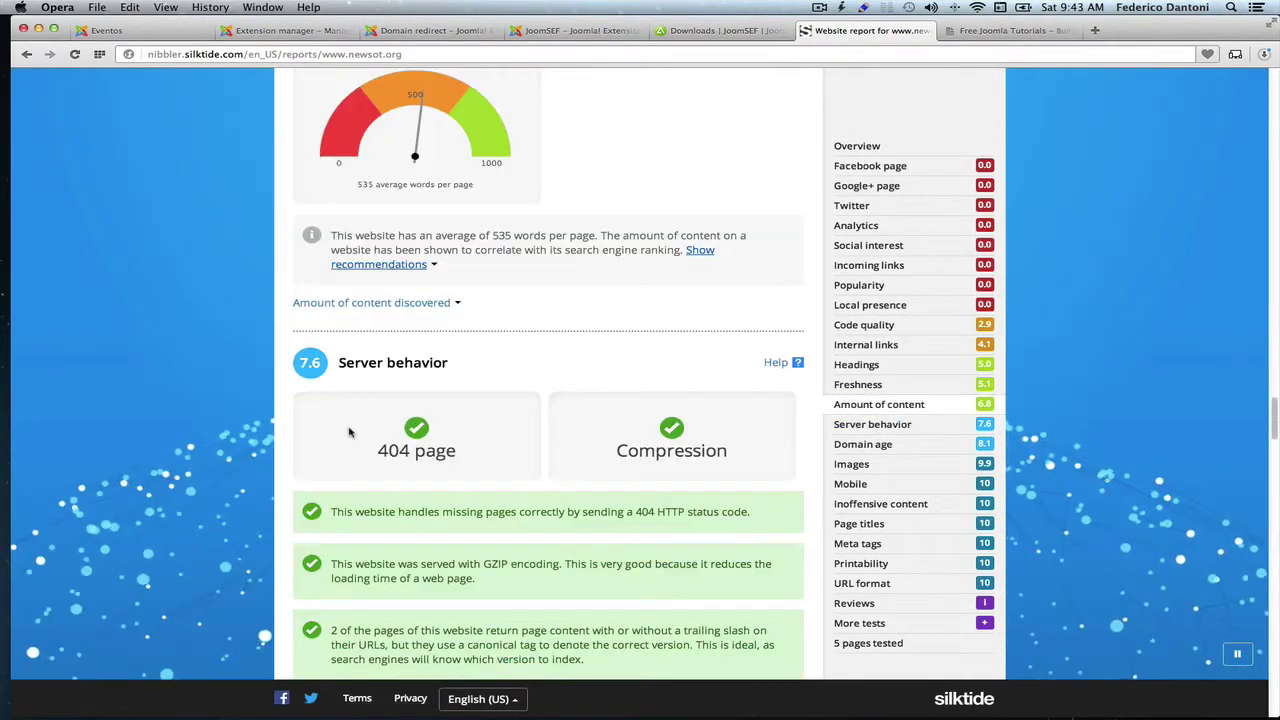
{"action": "scroll", "coordinate": [361, 432], "scroll_direction": "down", "scroll_amount": 10}
{"action": "scroll", "coordinate": [361, 432], "scroll_direction": "down", "scroll_amount": 2}
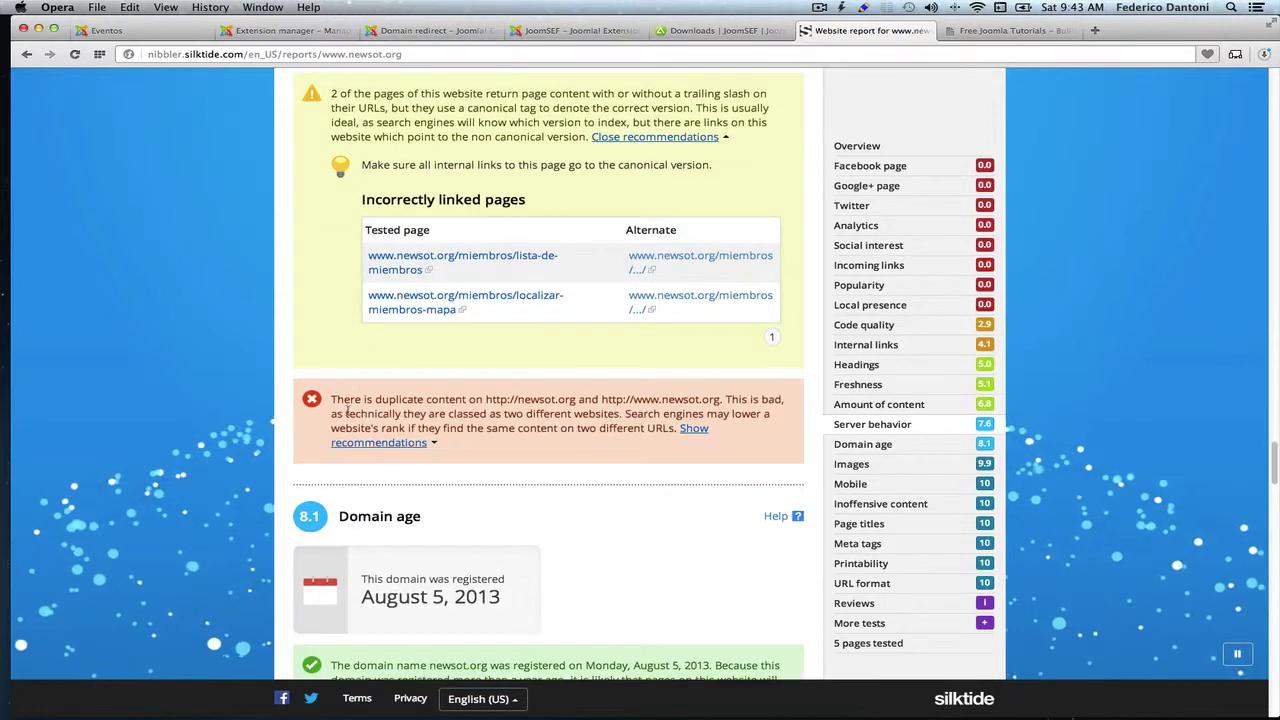
{"action": "left_click_drag", "start_coordinate": [360, 399], "coordinate": [505, 414]}
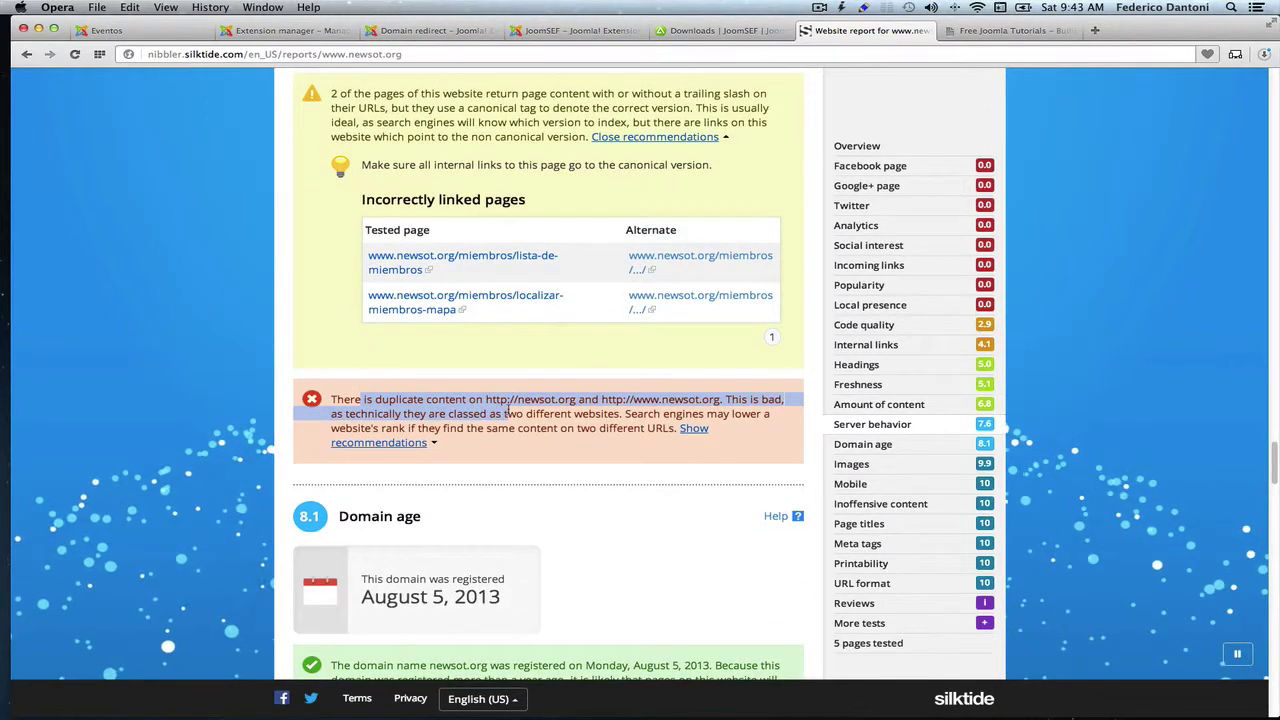
{"action": "left_click_drag", "start_coordinate": [601, 399], "coordinate": [732, 400]}
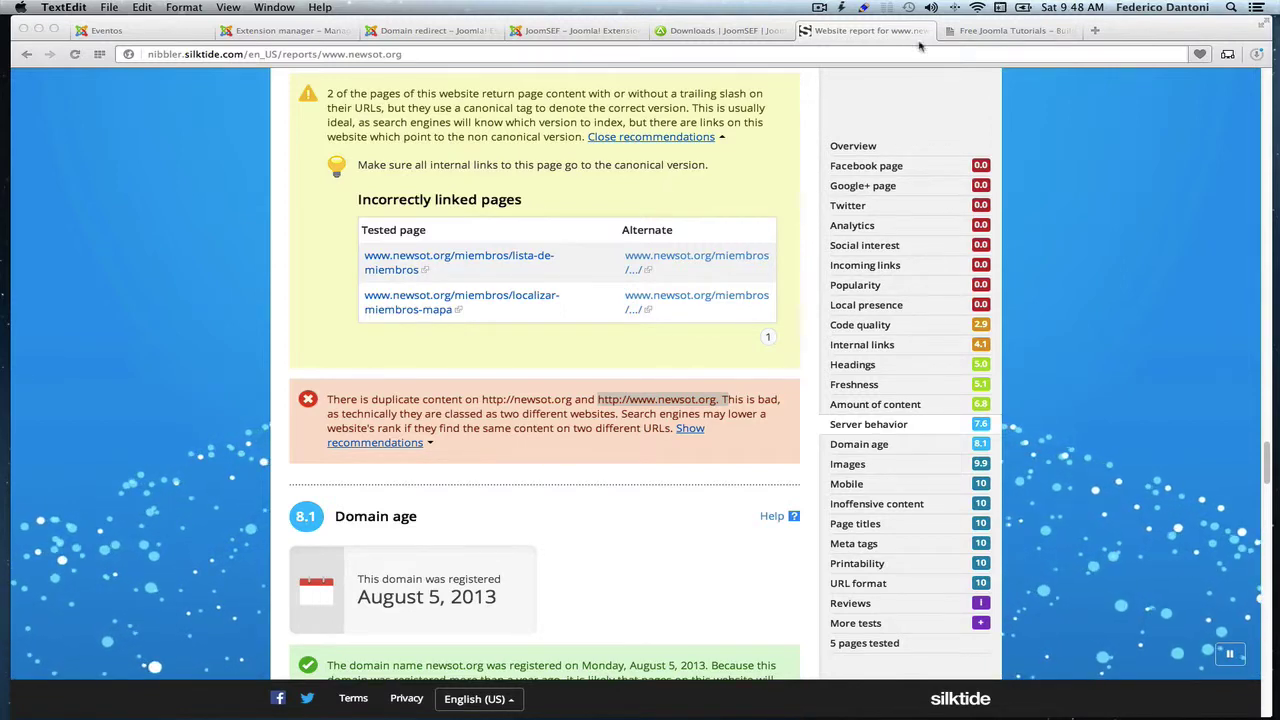
Step: Download plg_domainredirect.zip from Guzabi via the Domain redirect listing, then close the downloads page
{"action": "left_click", "coordinate": [416, 32]}
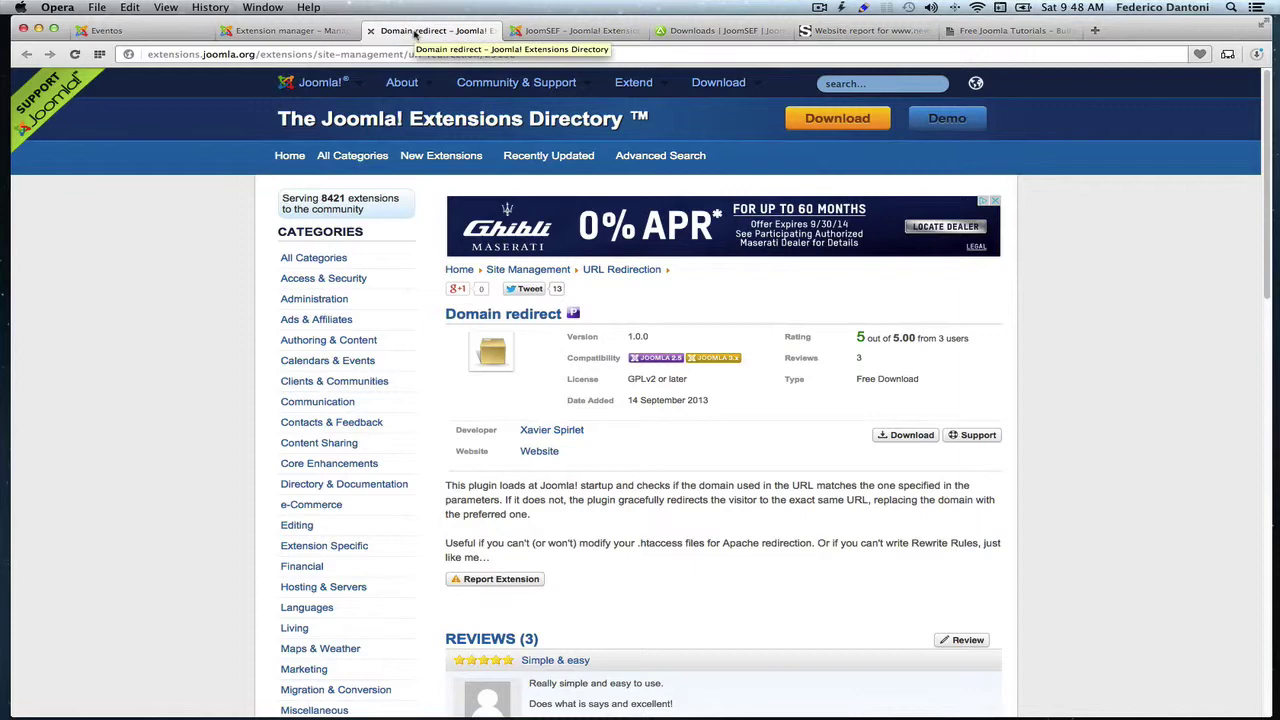
{"action": "left_click", "coordinate": [915, 437]}
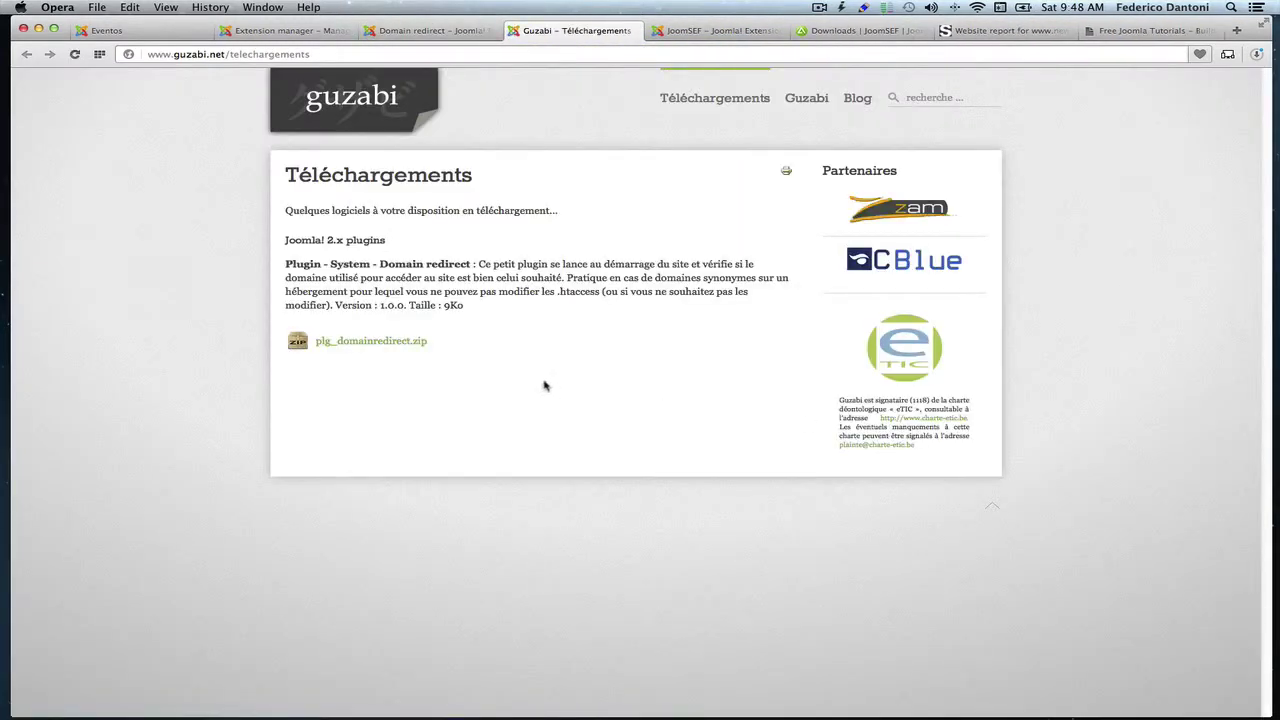
{"action": "left_click", "coordinate": [417, 347]}
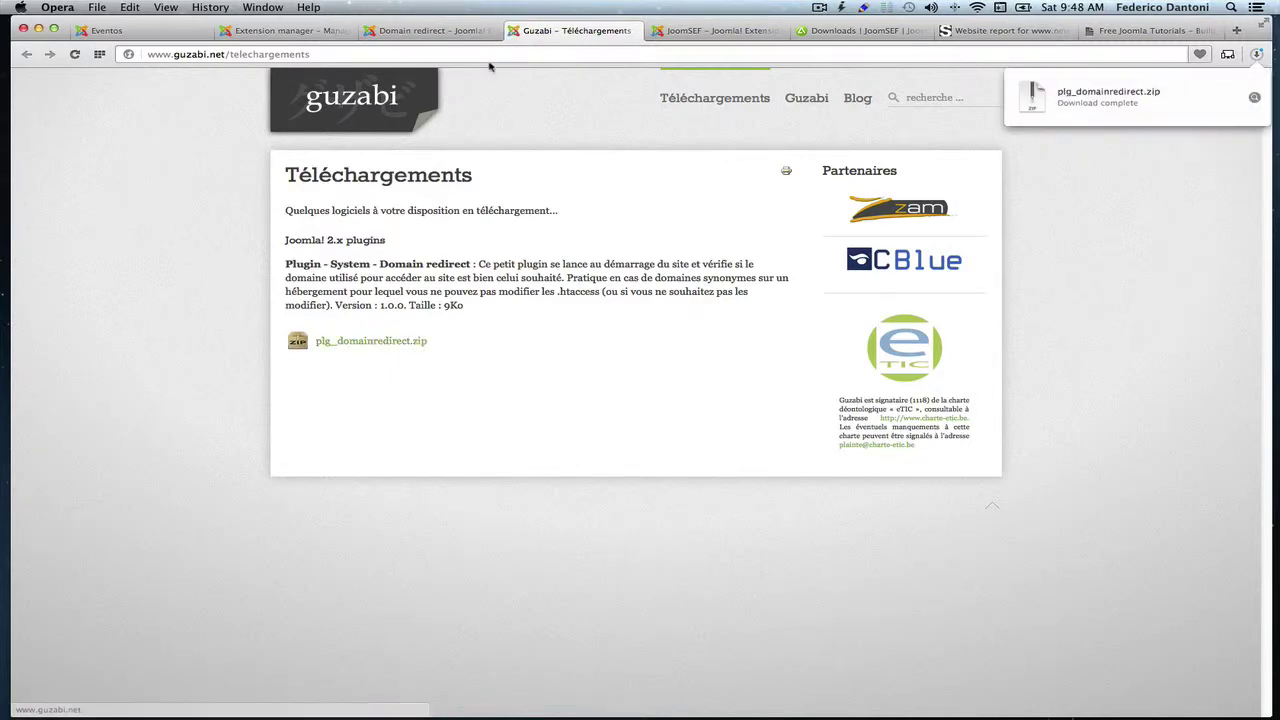
{"action": "key", "text": "super+w"}
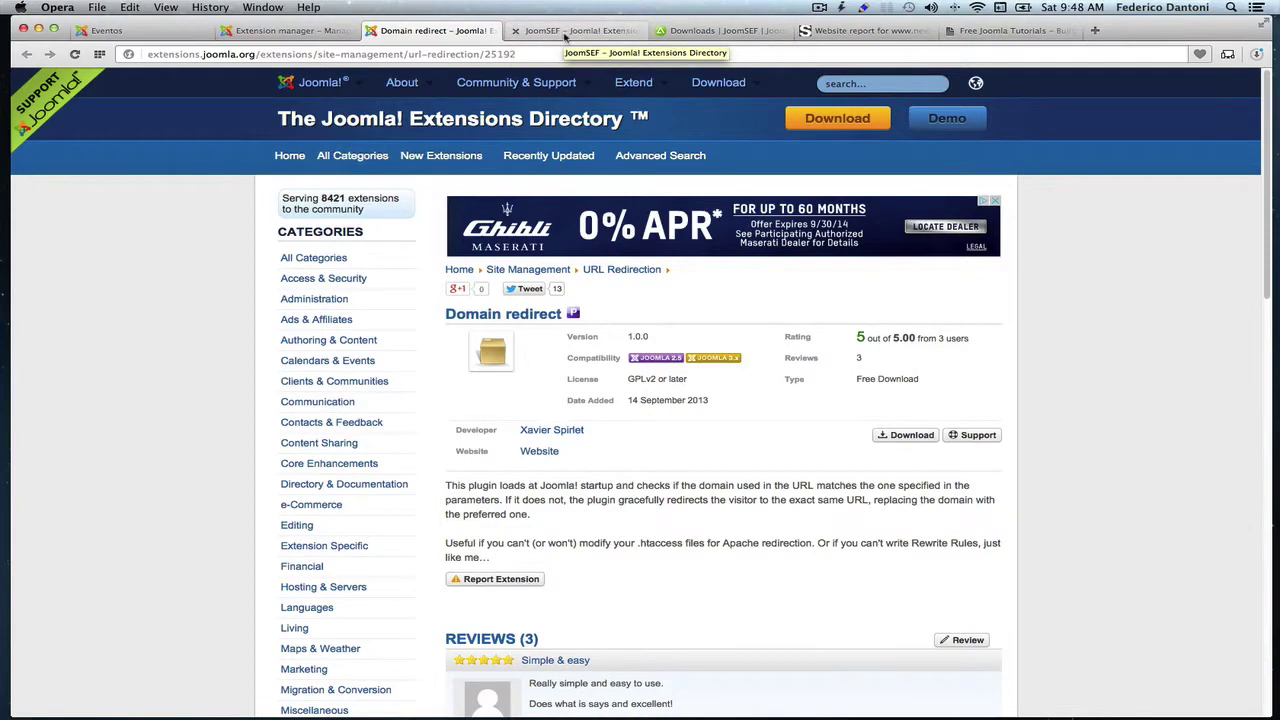
Step: Download ARTIO JoomSEF 4.5.3 (com_joomsef4-4.5.3.zip) and close the ARTIO 4.X extension pages
{"action": "left_click", "coordinate": [575, 30]}
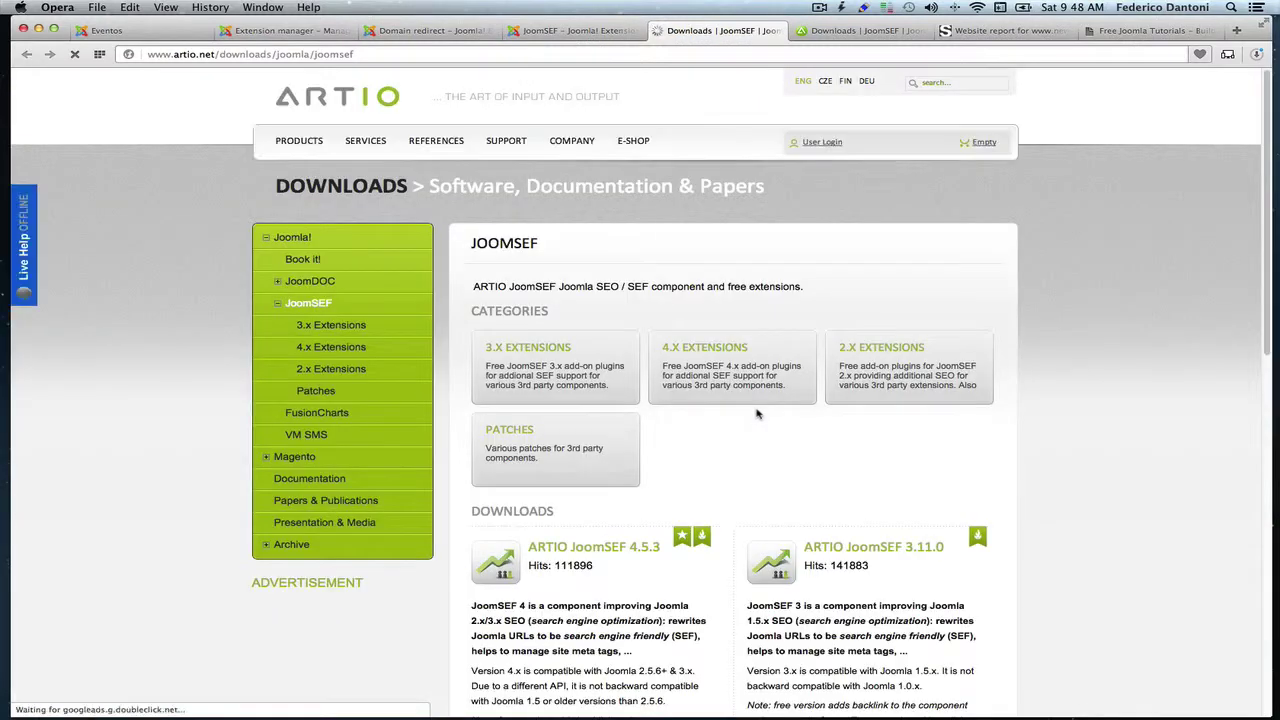
{"action": "scroll", "coordinate": [757, 414], "scroll_direction": "down", "scroll_amount": 5}
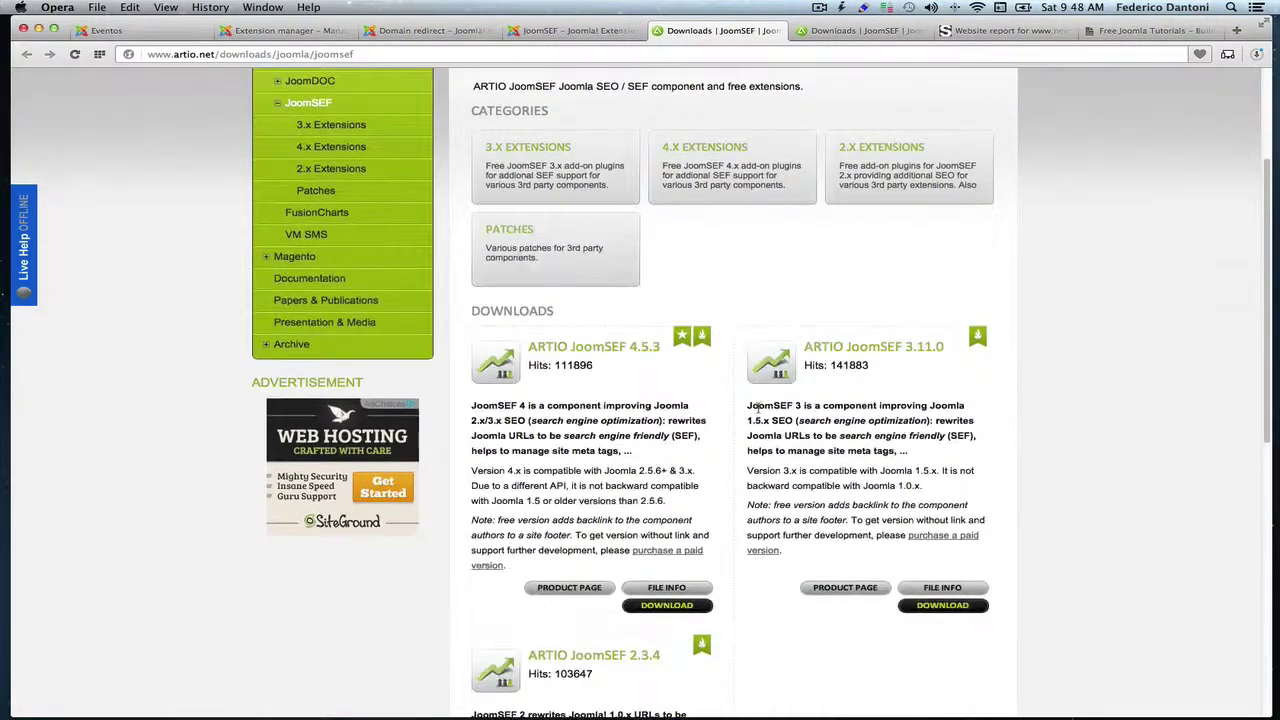
{"action": "left_click", "coordinate": [668, 607]}
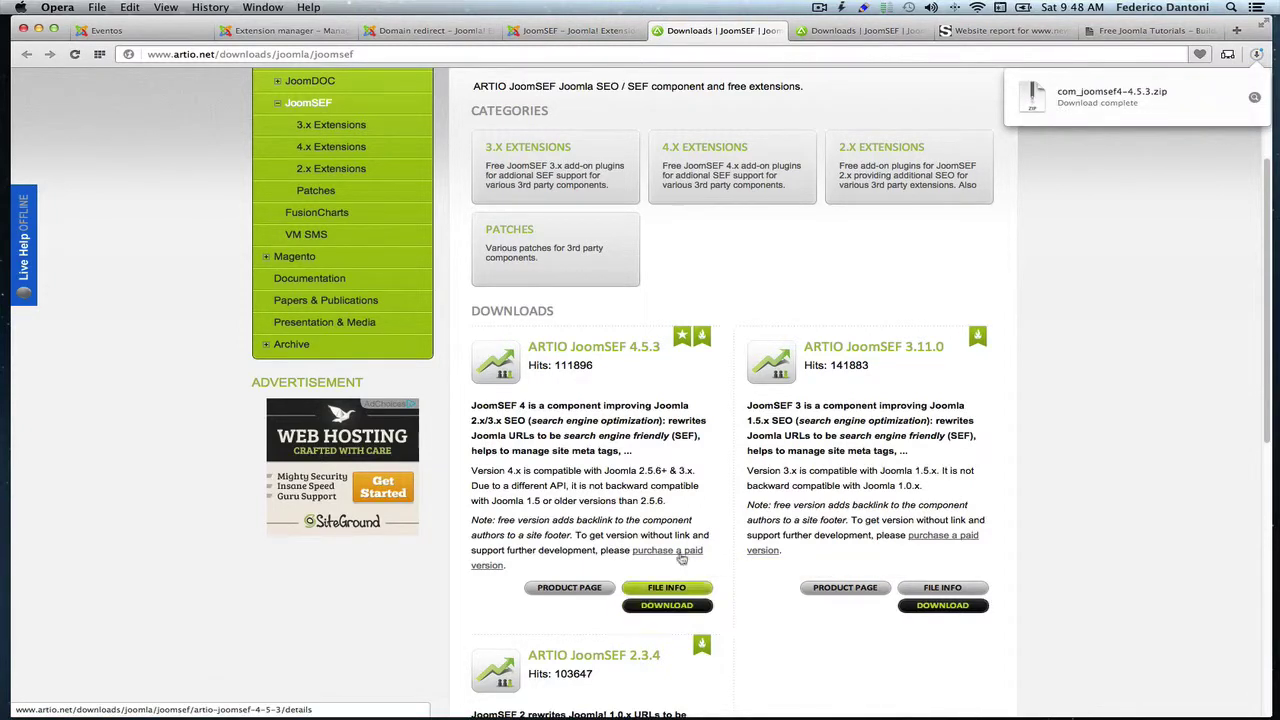
{"action": "left_click", "coordinate": [659, 33]}
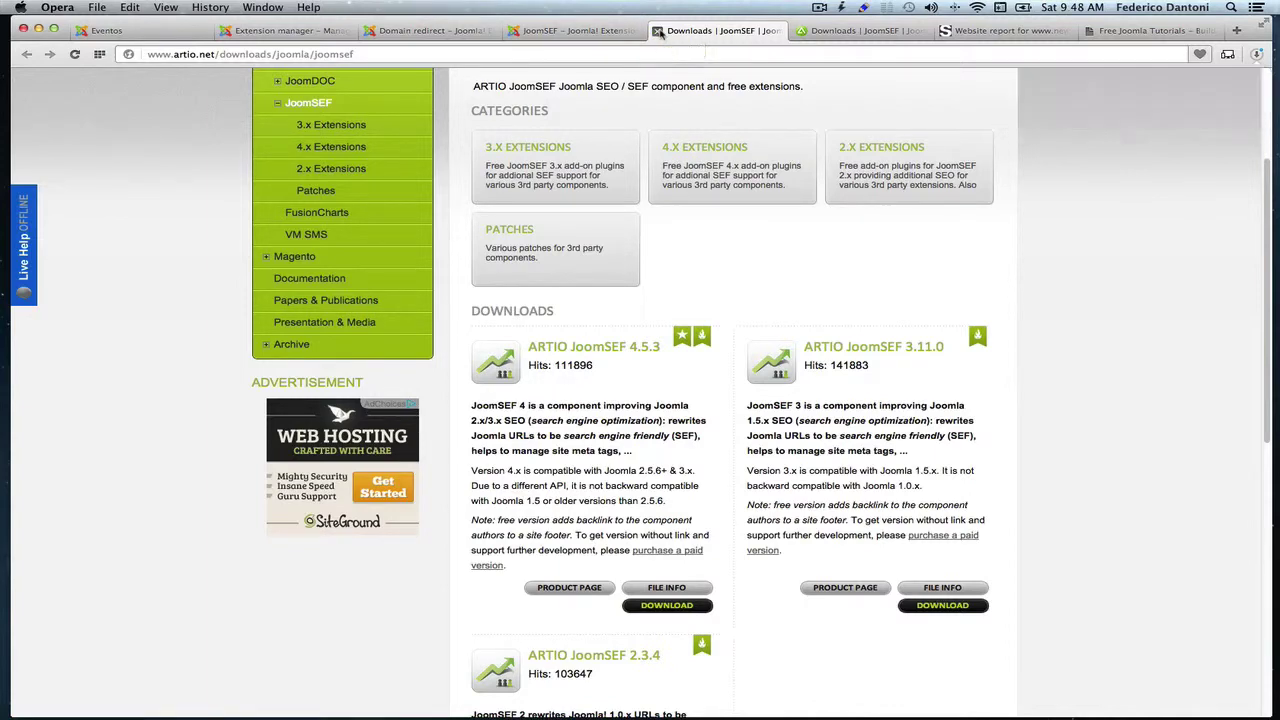
{"action": "left_click", "coordinate": [728, 178]}
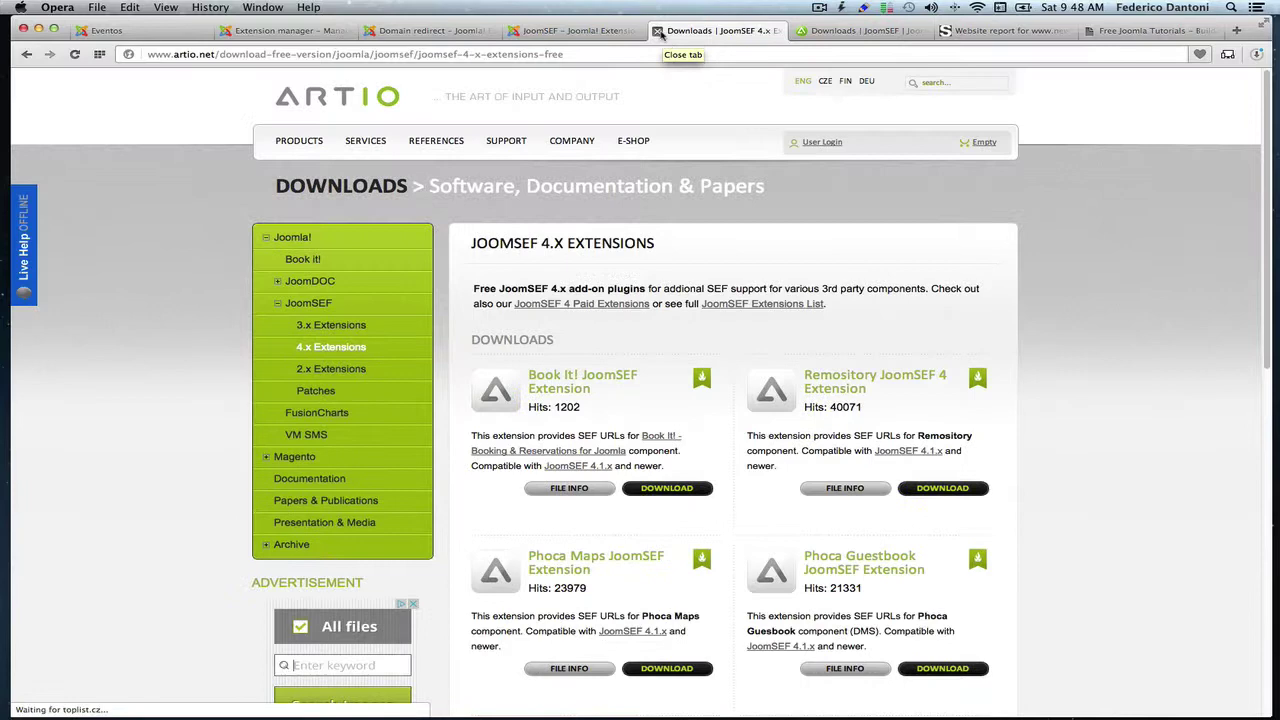
{"action": "left_click", "coordinate": [660, 31]}
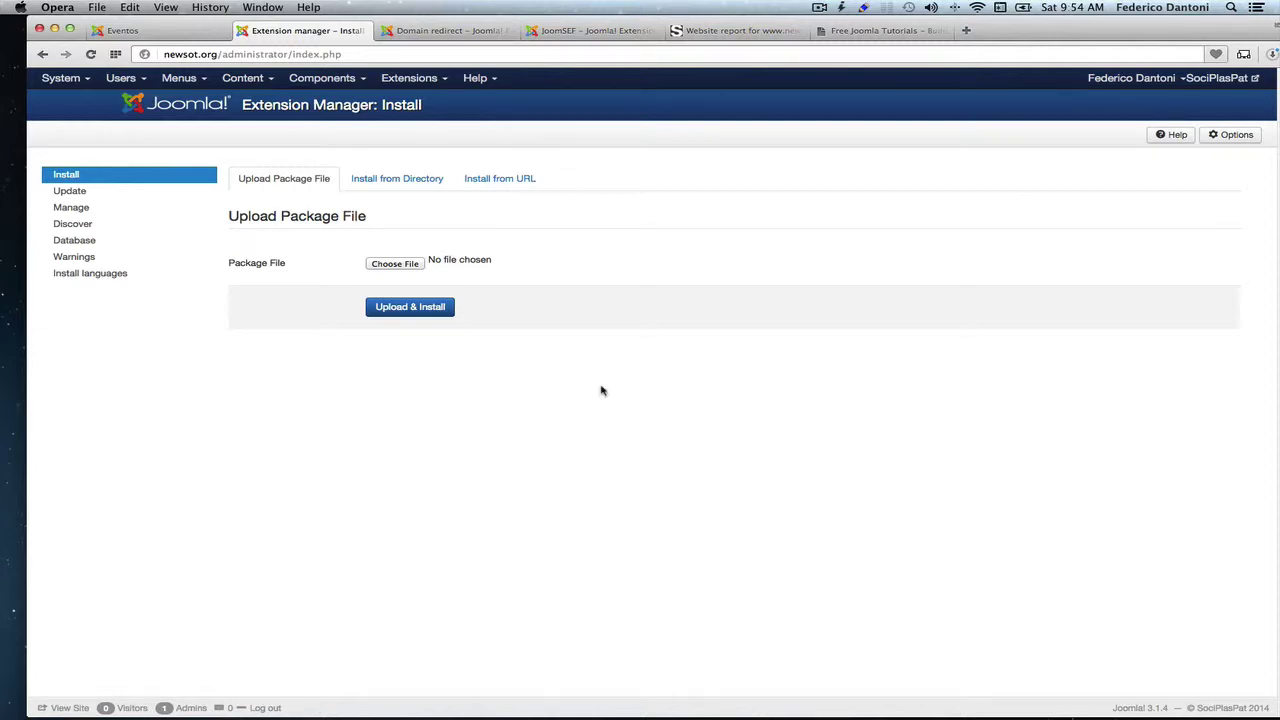
Step: Upload and install plg_domainredirect.zip through the Joomla extension installer
{"action": "left_click", "coordinate": [405, 264]}
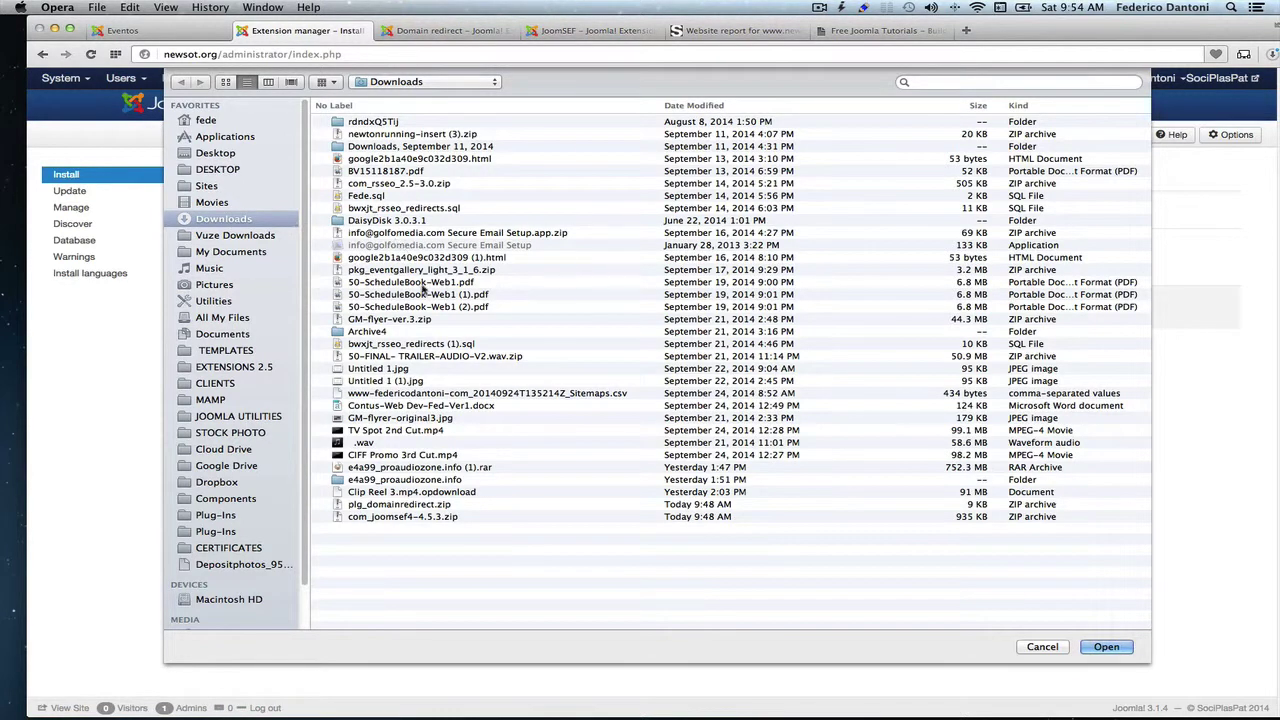
{"action": "double_click", "coordinate": [363, 506]}
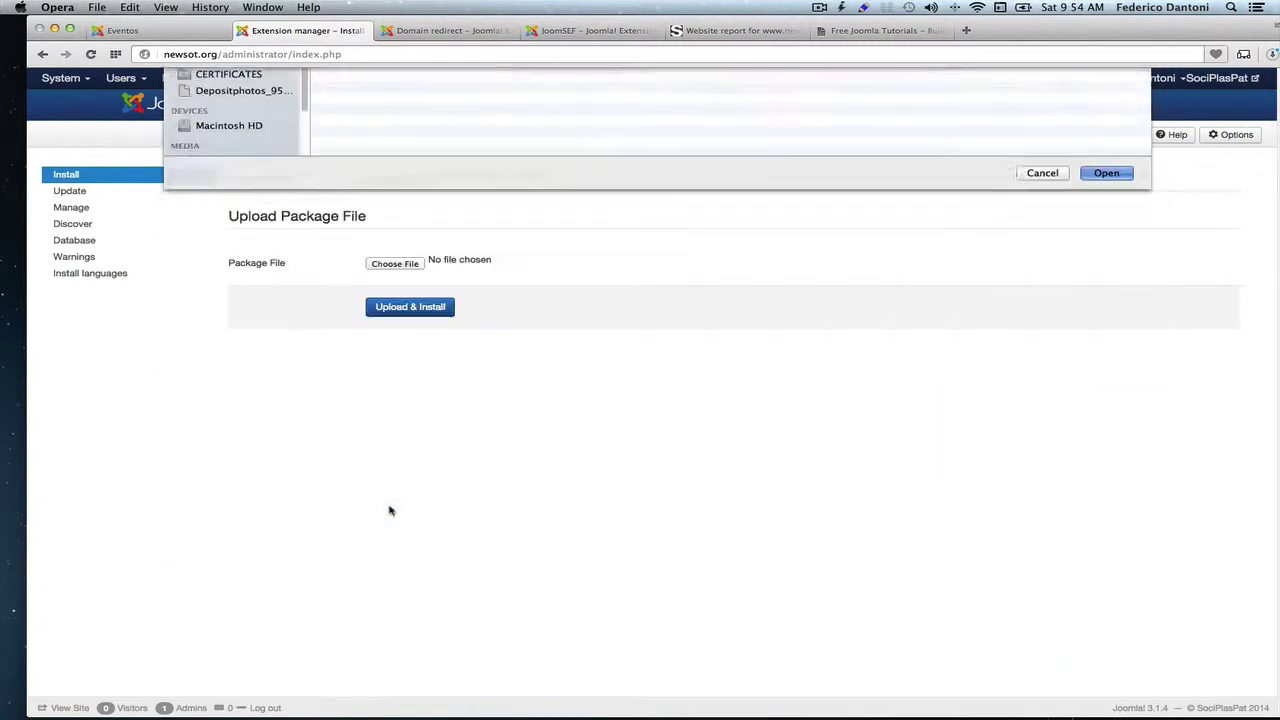
{"action": "left_click", "coordinate": [435, 309]}
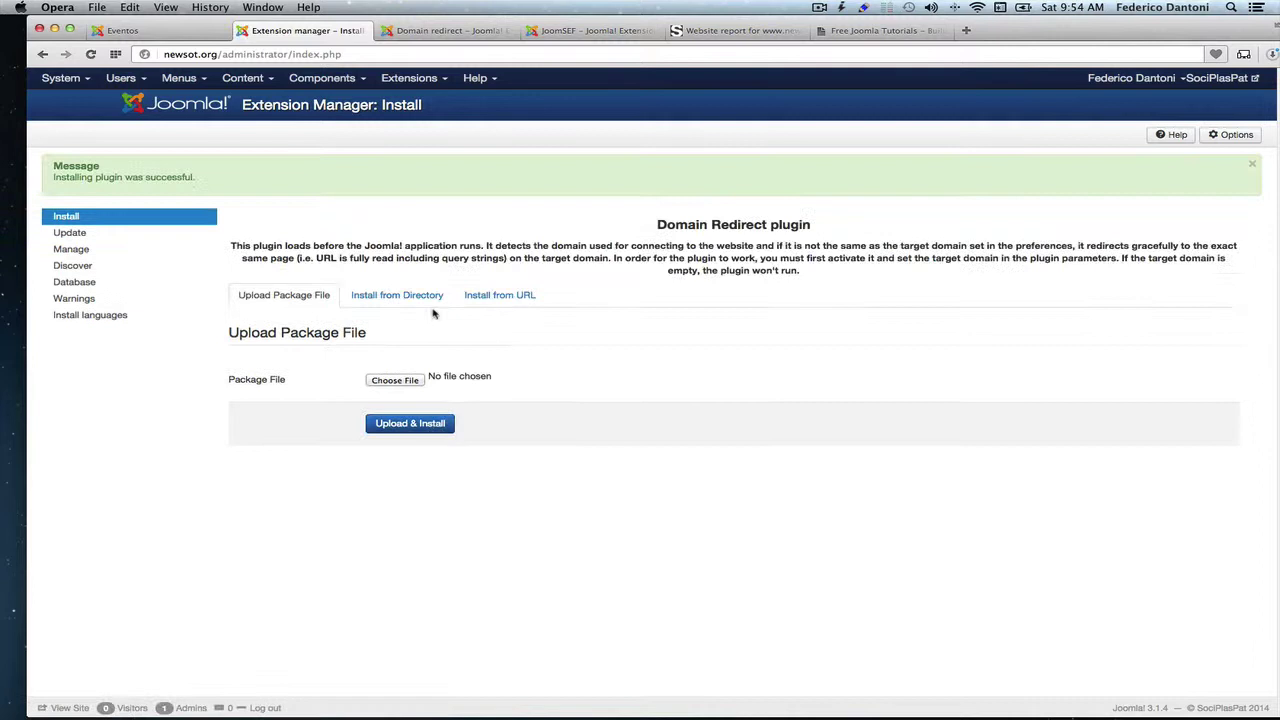
Step: In Plug-in Manager, find 'domain', enable System - Domain Redirect, and open its settings
{"action": "left_click", "coordinate": [421, 83]}
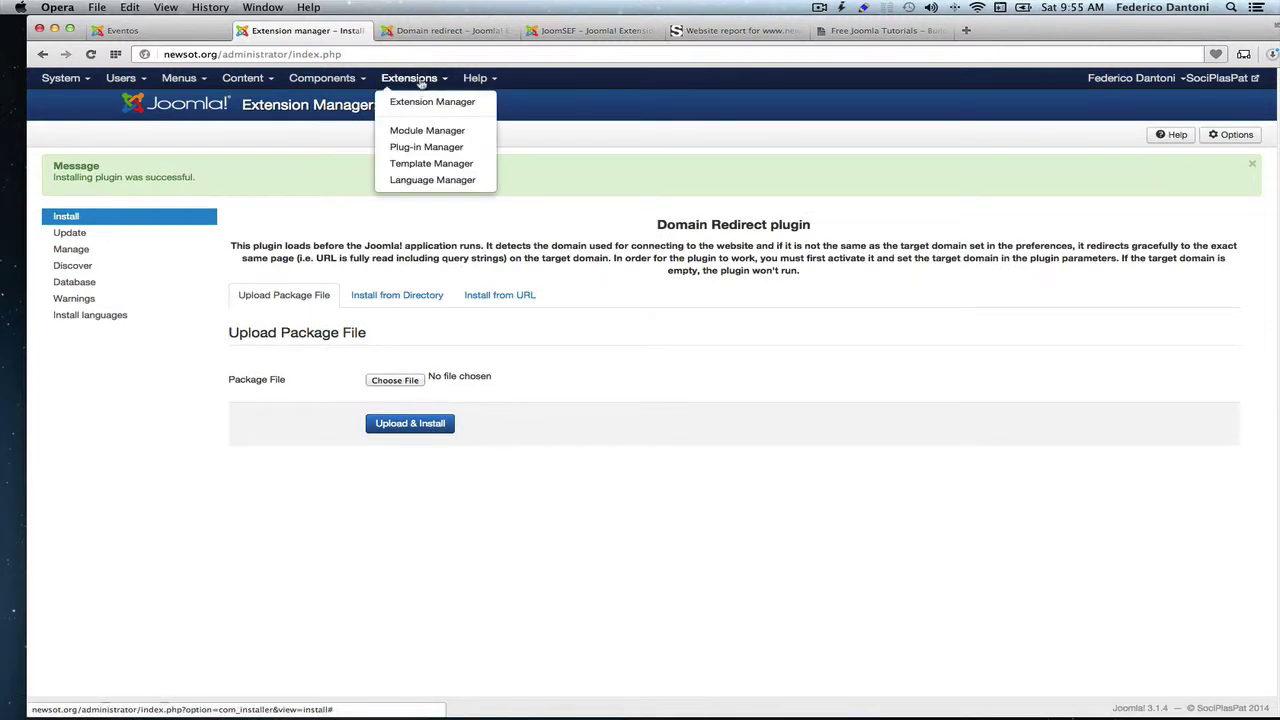
{"action": "left_click", "coordinate": [428, 151]}
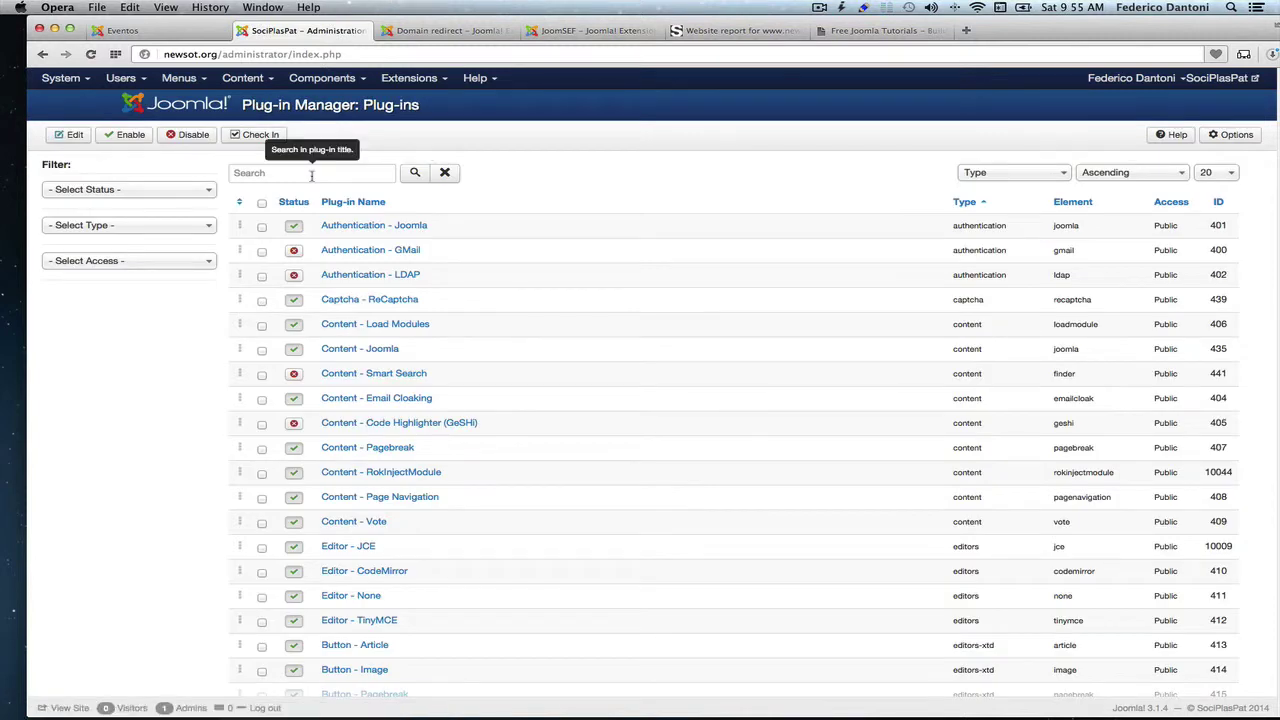
{"action": "left_click", "coordinate": [308, 172]}
{"action": "type", "text": "doma"}
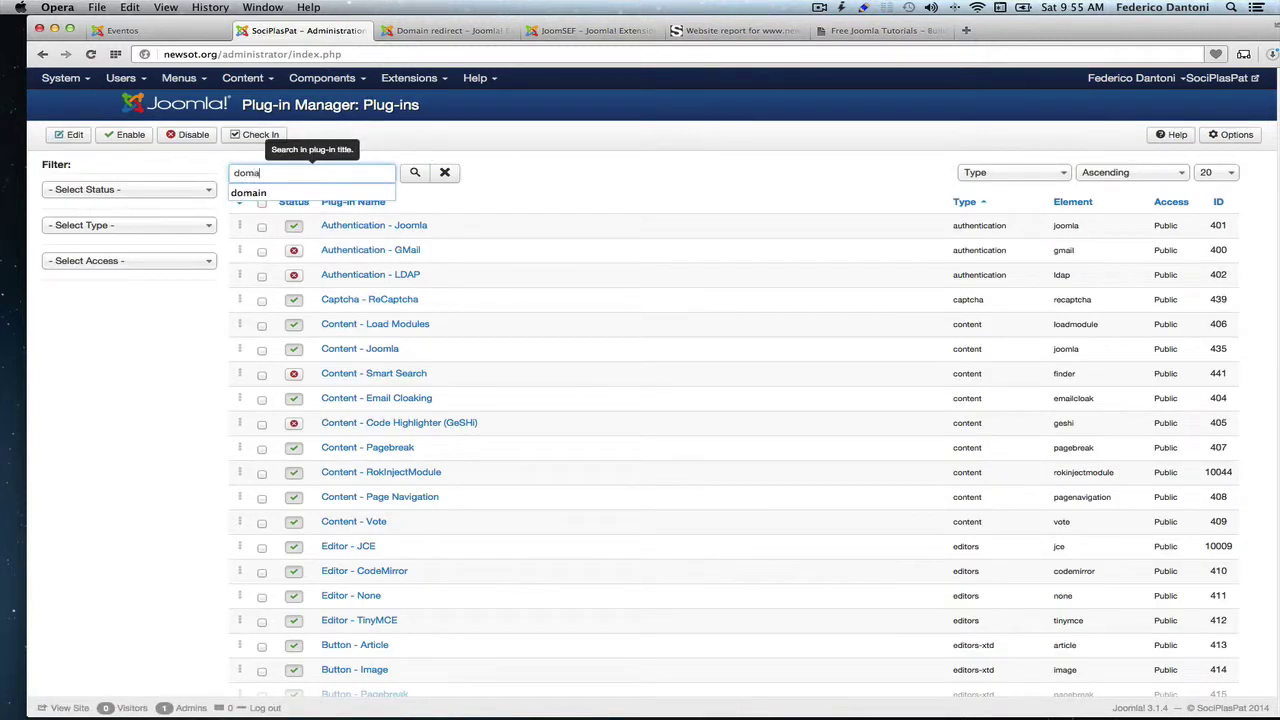
{"action": "type", "text": "in"}
{"action": "key", "text": "Return"}
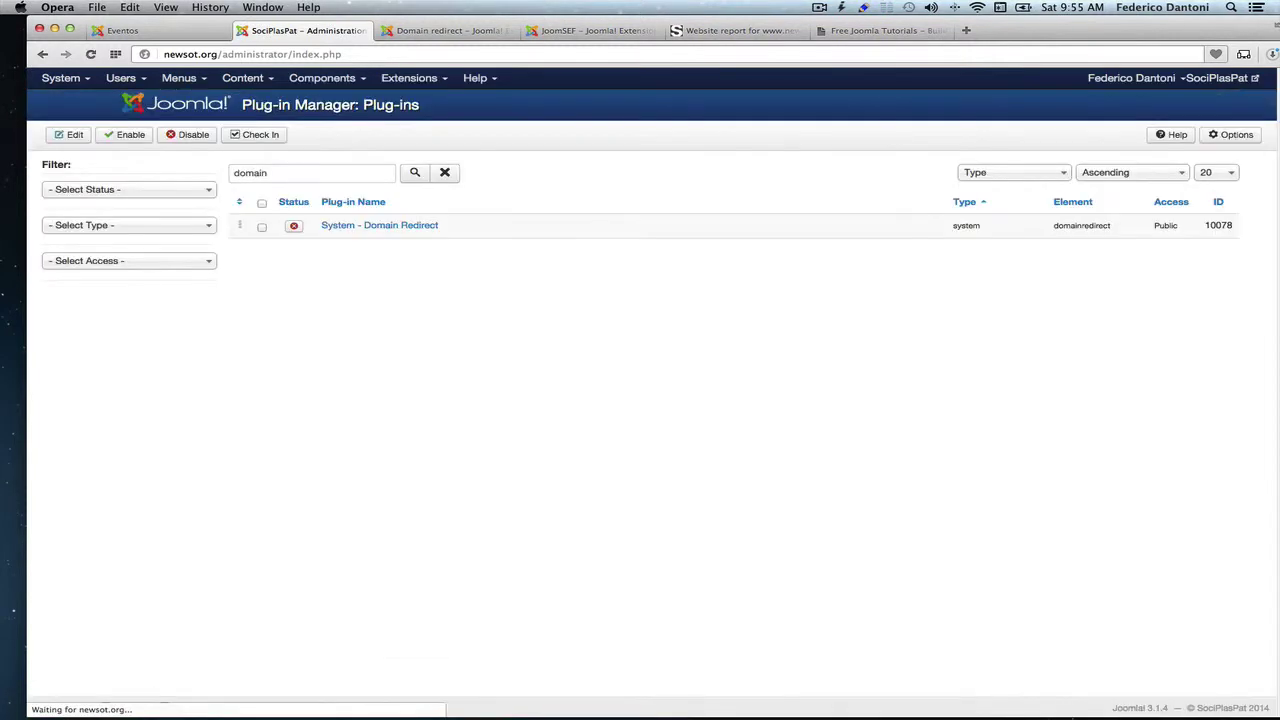
{"action": "left_click", "coordinate": [293, 228]}
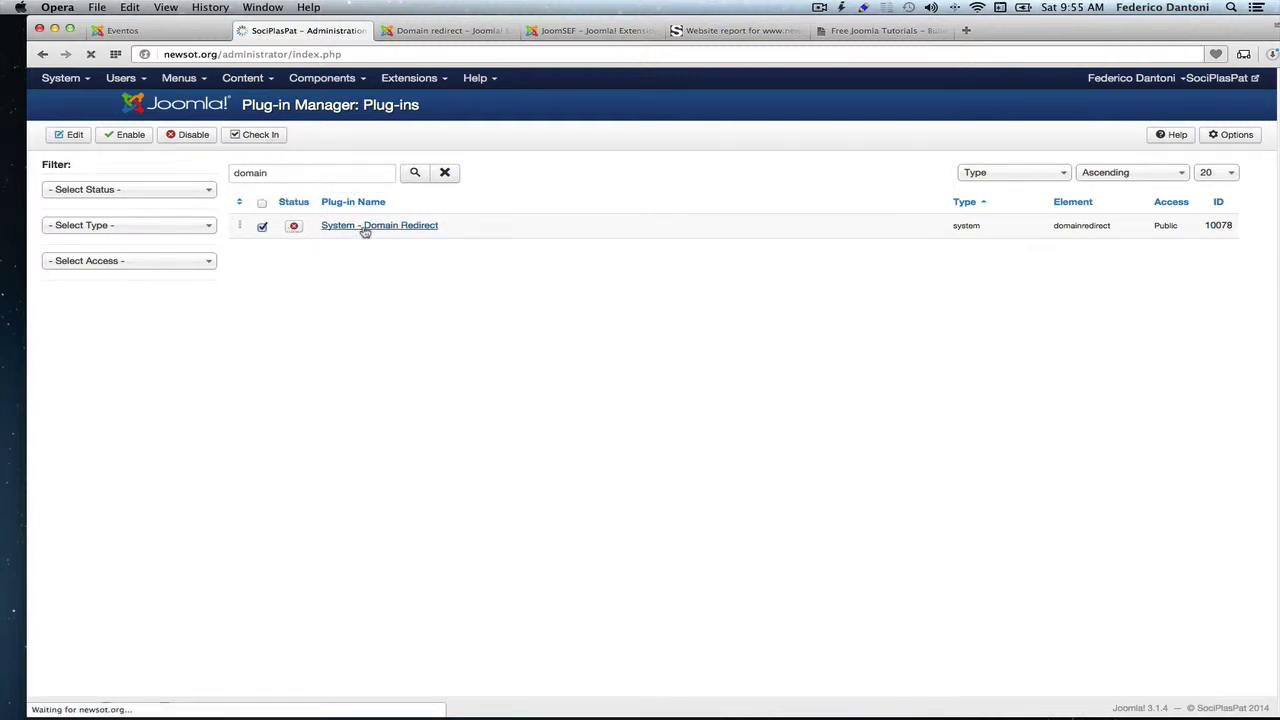
{"action": "left_click", "coordinate": [386, 281]}
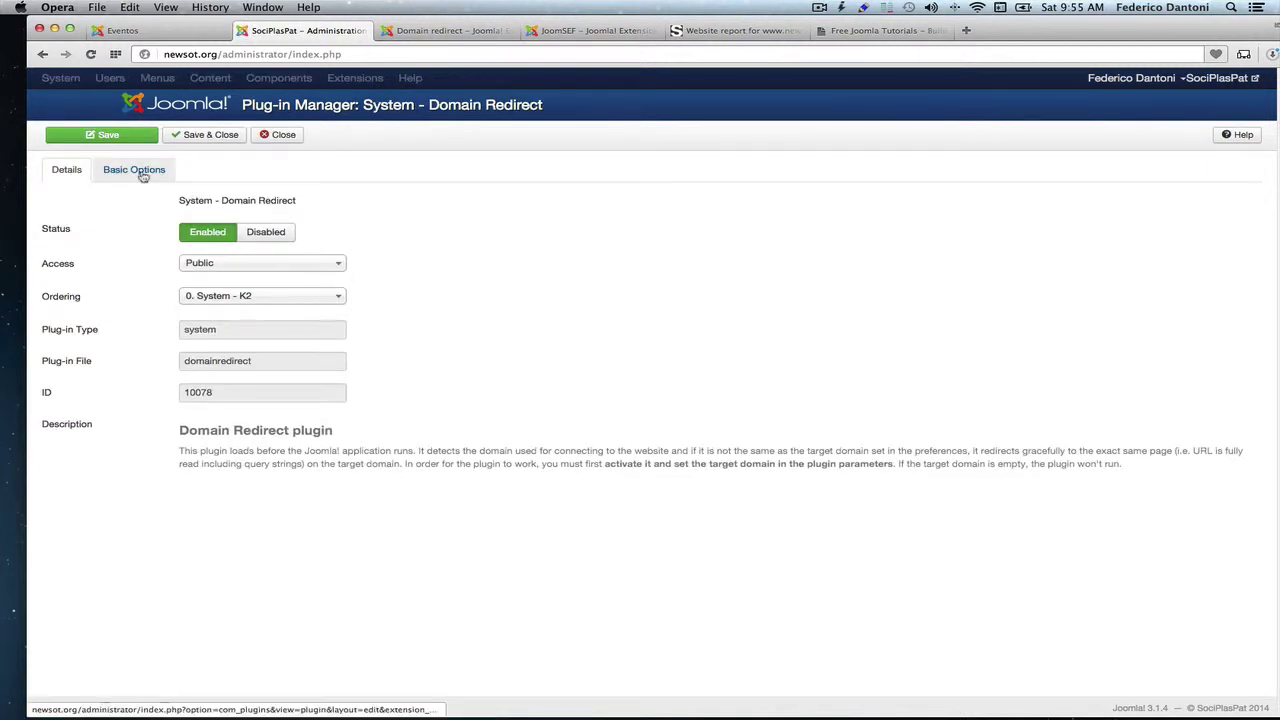
{"action": "left_click", "coordinate": [134, 170]}
{"action": "left_click", "coordinate": [210, 202]}
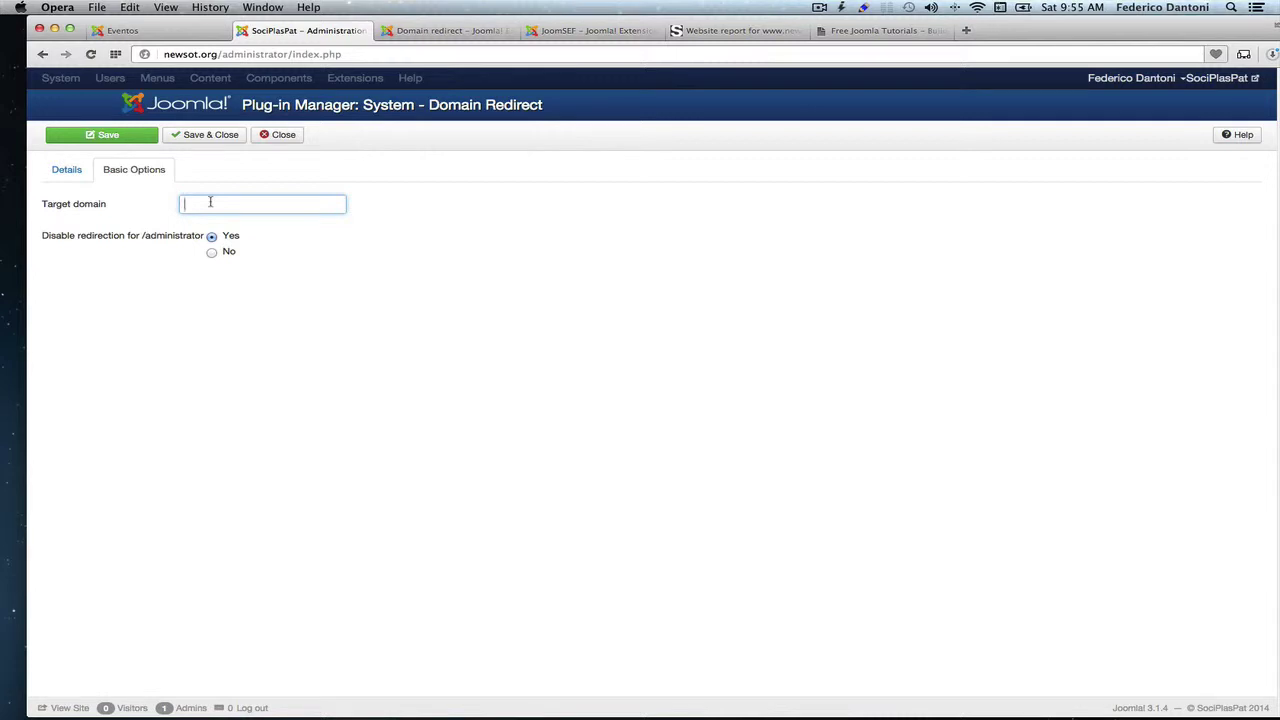
{"action": "type", "text": "ww"}
{"action": "type", "text": "w.newsot.org"}
{"action": "left_click", "coordinate": [320, 270]}
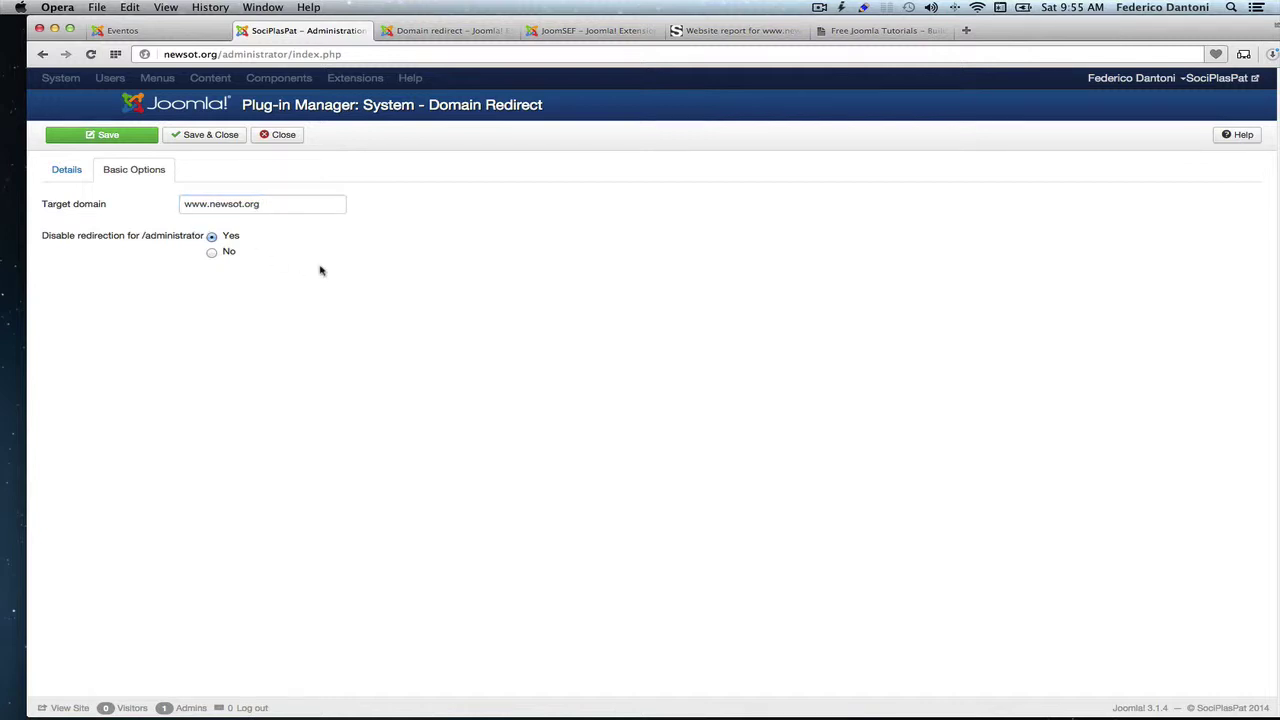
{"action": "left_click", "coordinate": [202, 137]}
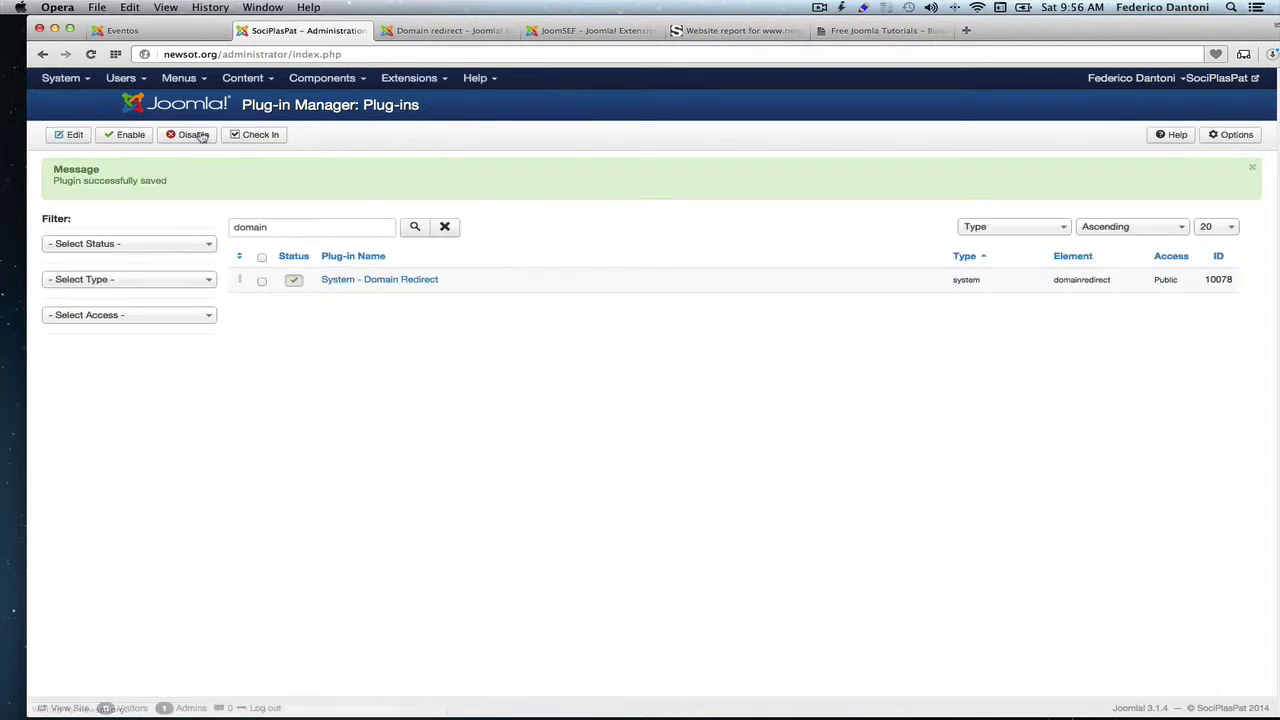
{"action": "left_click", "coordinate": [722, 32]}
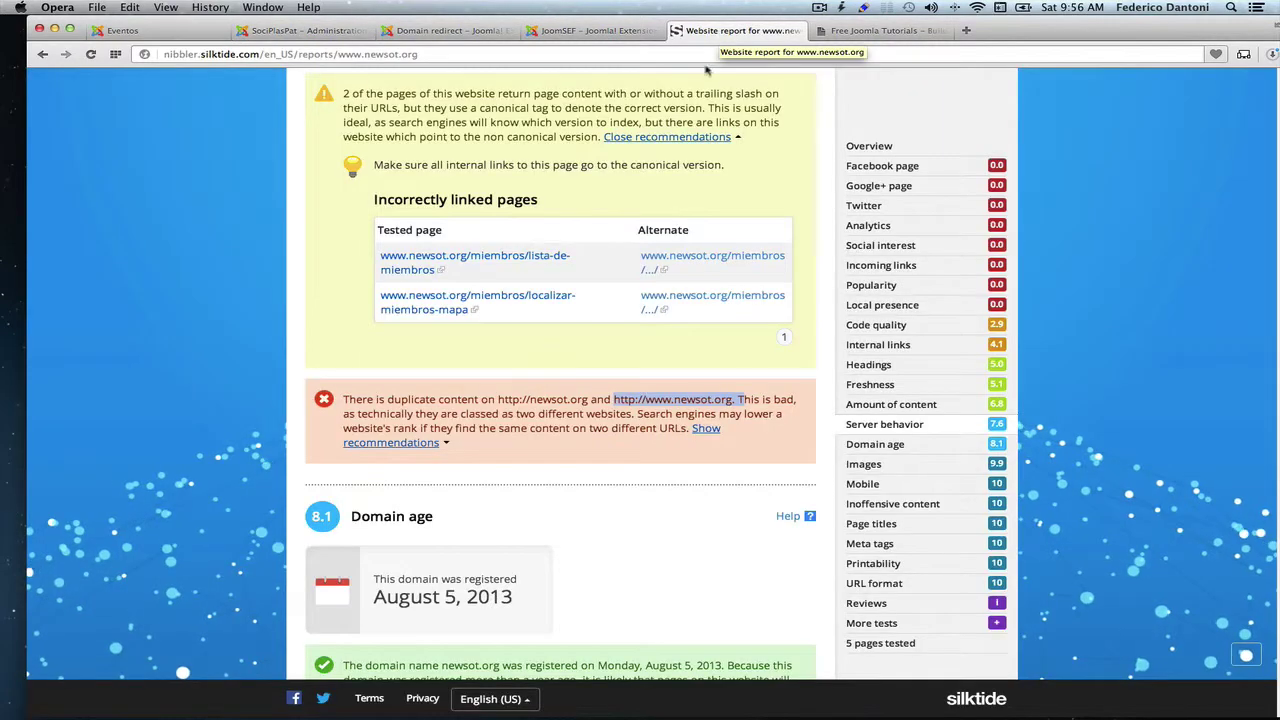
{"action": "scroll", "coordinate": [676, 270], "scroll_direction": "up", "scroll_amount": 5}
{"action": "scroll", "coordinate": [676, 270], "scroll_direction": "up", "scroll_amount": 15}
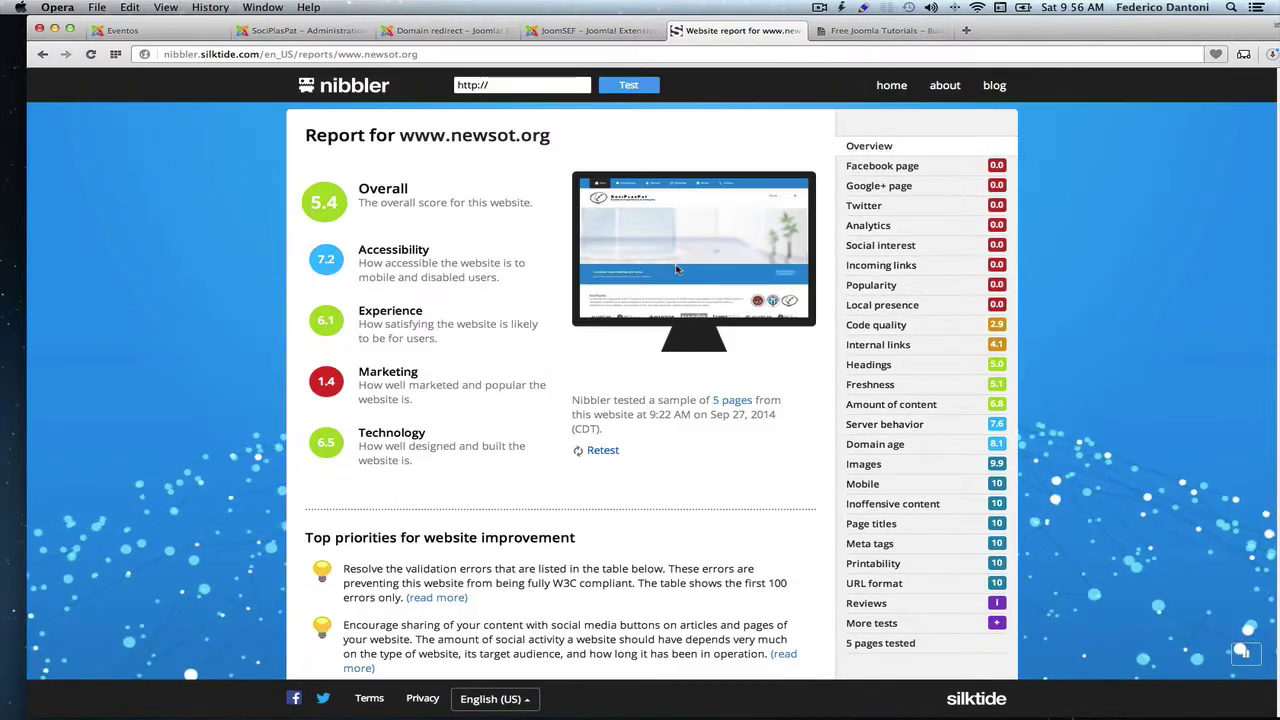
{"action": "left_click", "coordinate": [600, 453]}
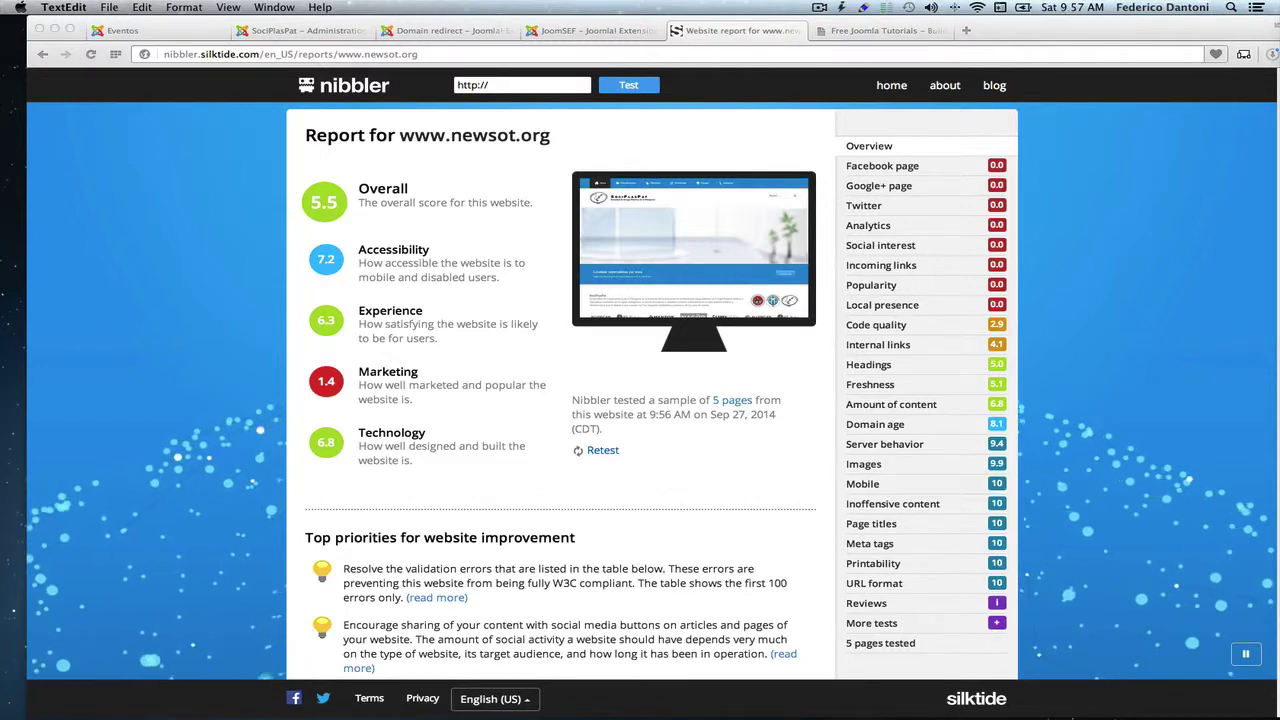
{"action": "left_click", "coordinate": [903, 444]}
{"action": "left_click", "coordinate": [899, 446]}
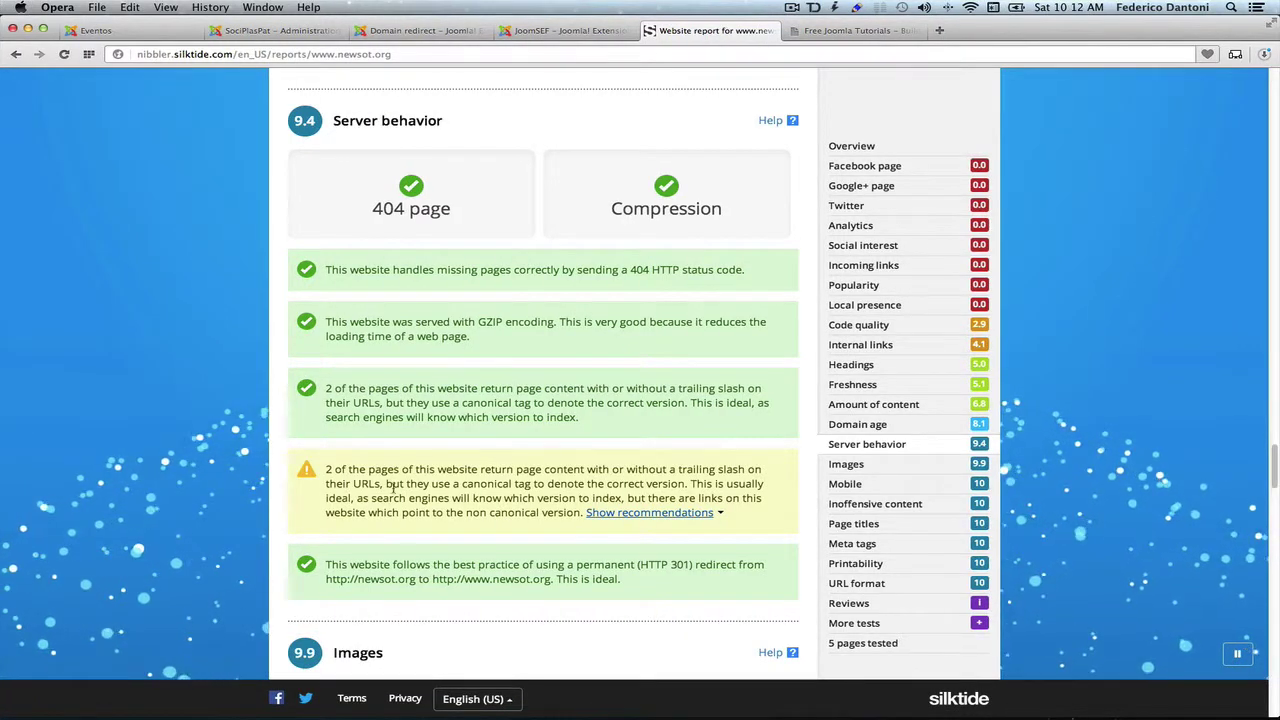
Step: Show the trailing-slash recommendations, listing miembros/lista-de-miembros and miembros/localizar-miembros-mapa as incorrectly linked
{"action": "left_click", "coordinate": [652, 513]}
{"action": "scroll", "coordinate": [605, 495], "scroll_direction": "down", "scroll_amount": 3}
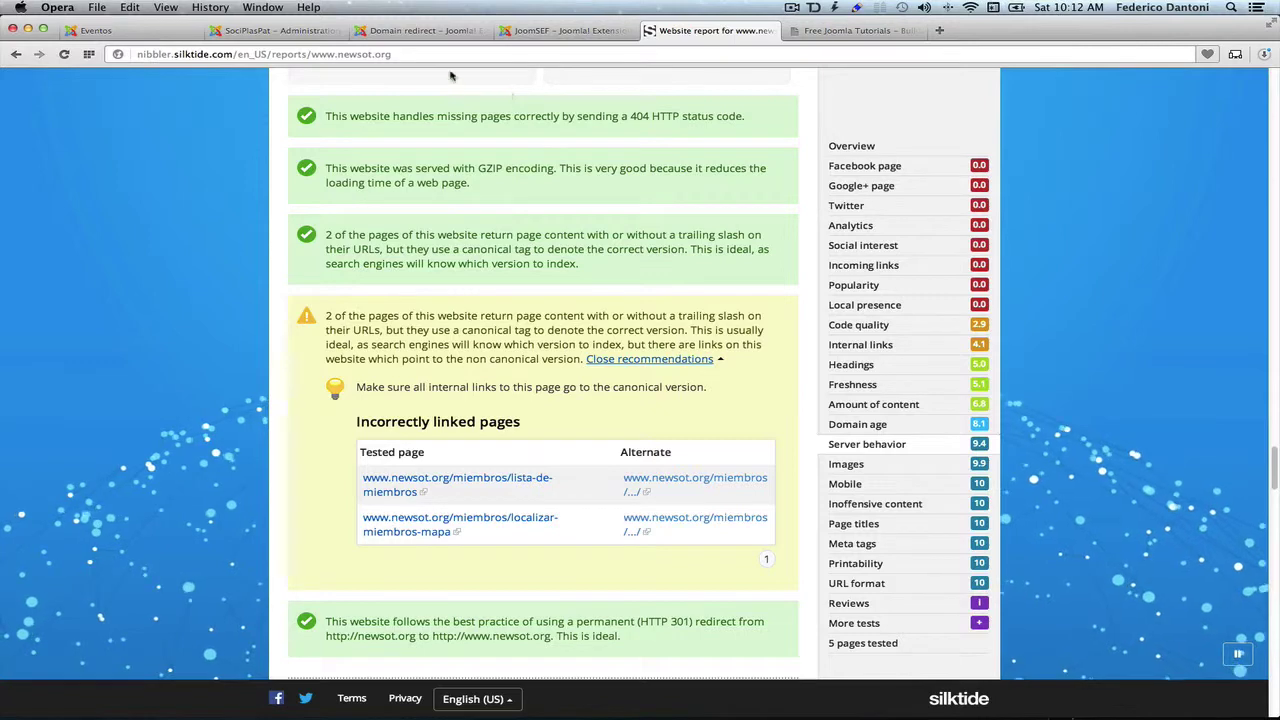
Step: Upload and install com_joomsef4-4.5.3.zip through the Joomla Extension Manager
{"action": "left_click", "coordinate": [300, 32]}
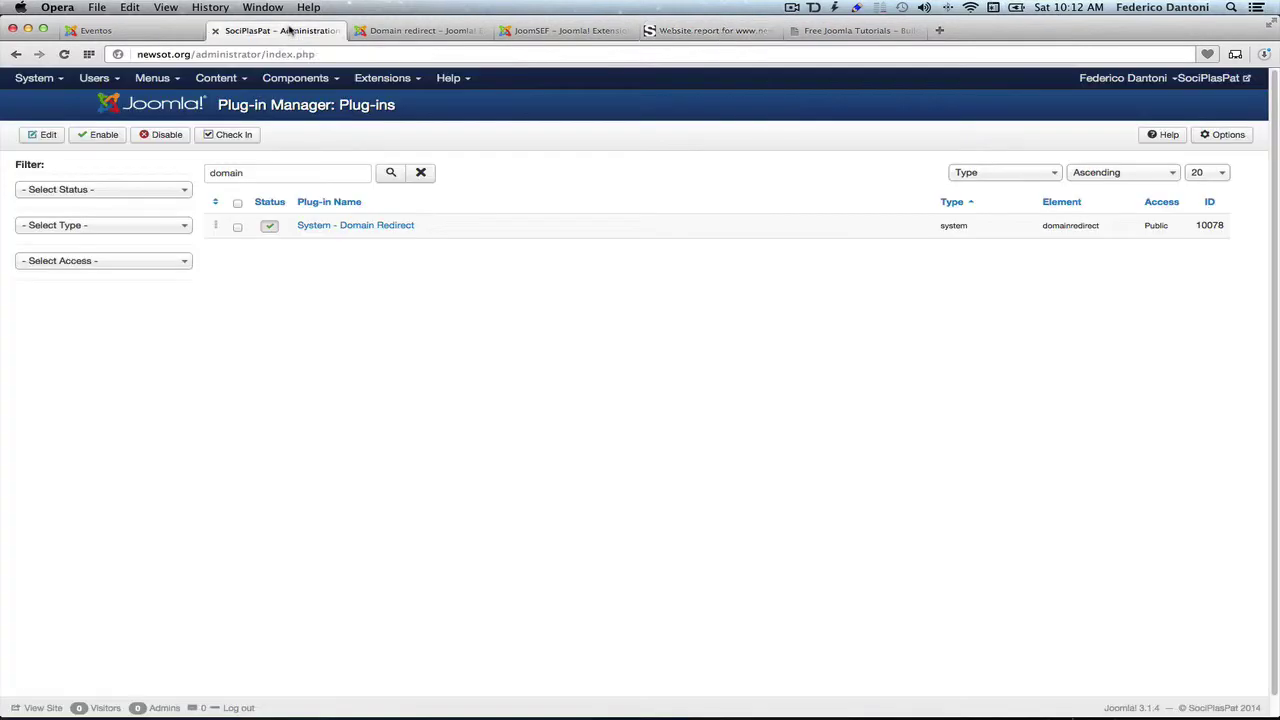
{"action": "left_click", "coordinate": [382, 78]}
{"action": "left_click", "coordinate": [403, 100]}
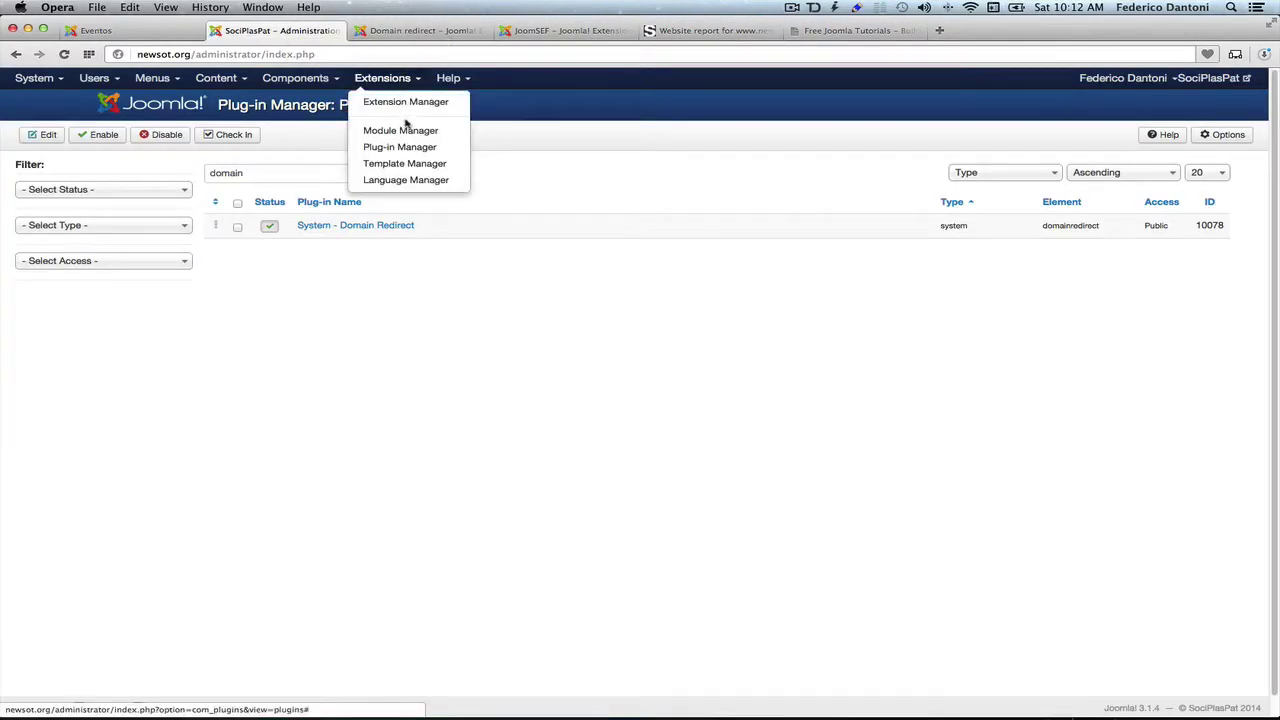
{"action": "left_click", "coordinate": [379, 264]}
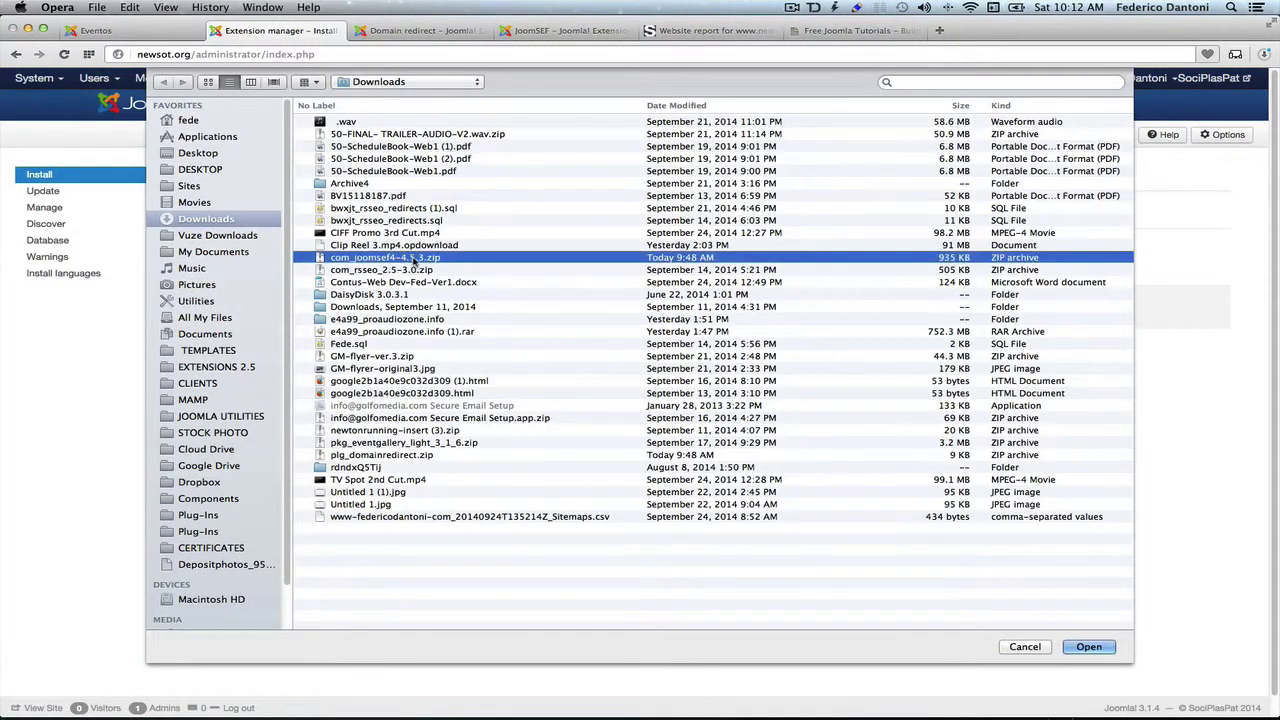
{"action": "left_click", "coordinate": [411, 258]}
{"action": "double_click", "coordinate": [413, 258]}
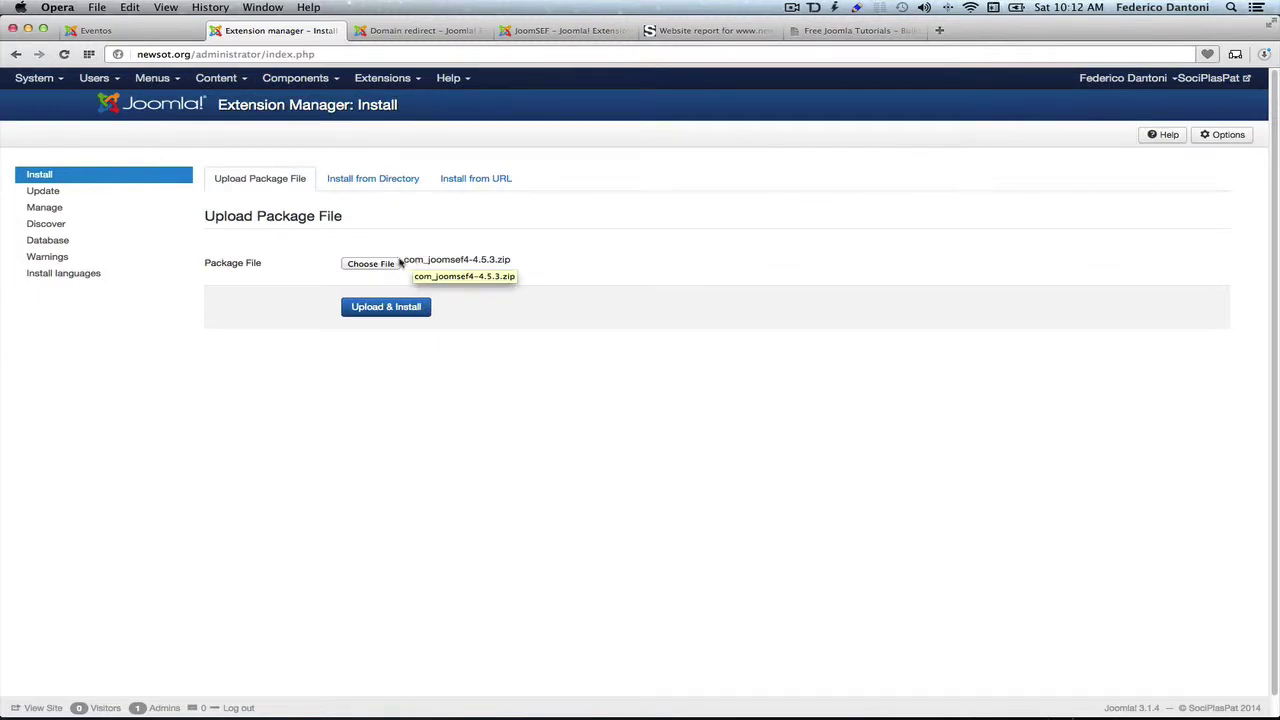
{"action": "left_click", "coordinate": [383, 313]}
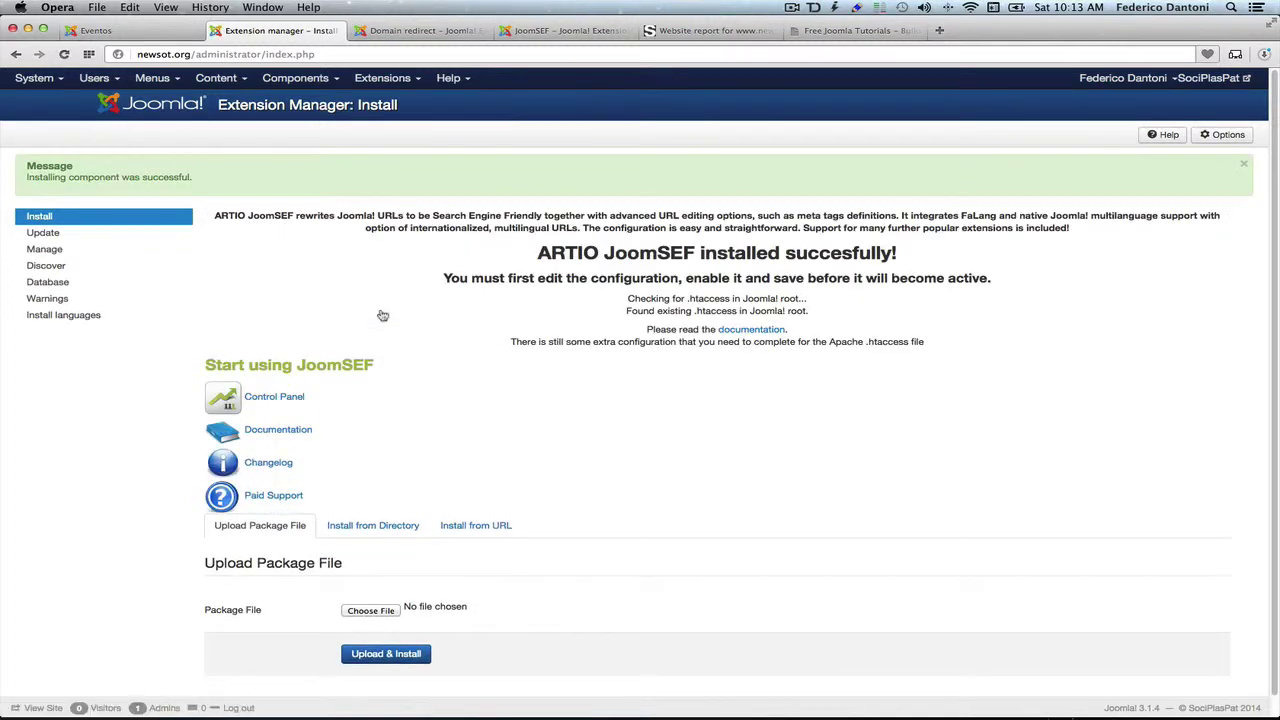
Step: Go to Components > ARTIO JoomSEF > Manage 301 Redirects, showing an empty redirect list
{"action": "left_click", "coordinate": [316, 80]}
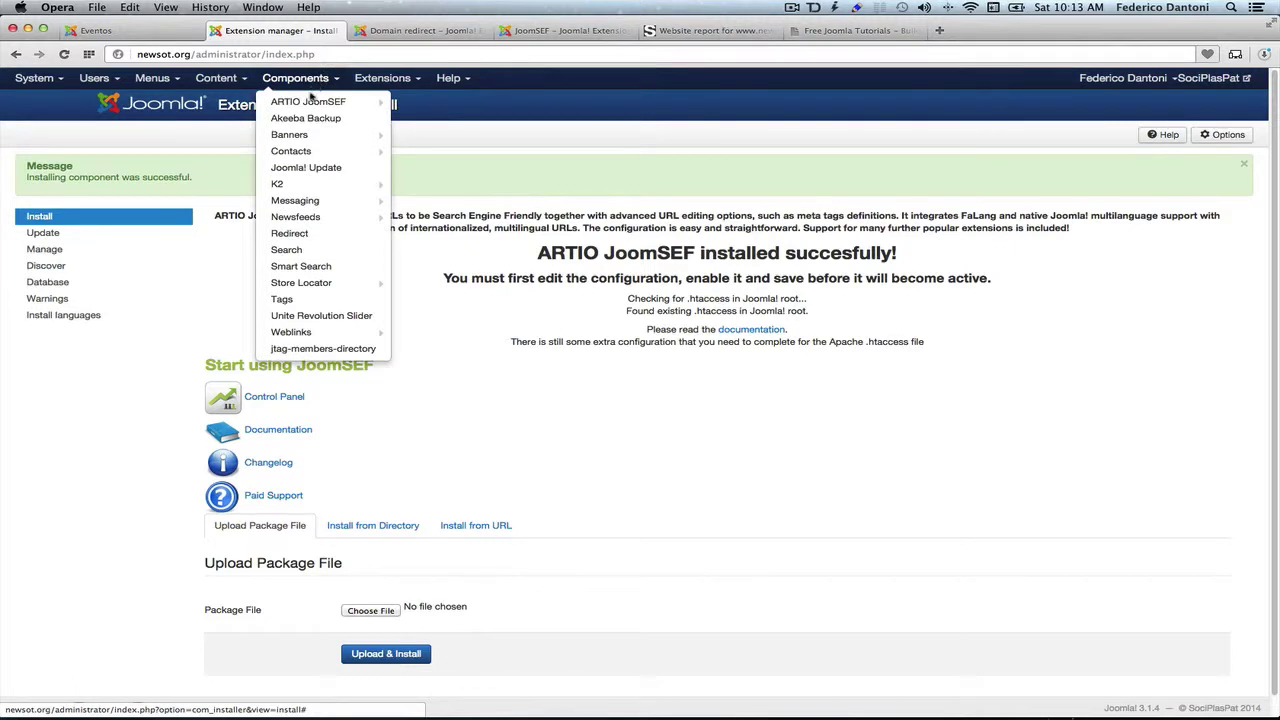
{"action": "mouse_move", "coordinate": [312, 104]}
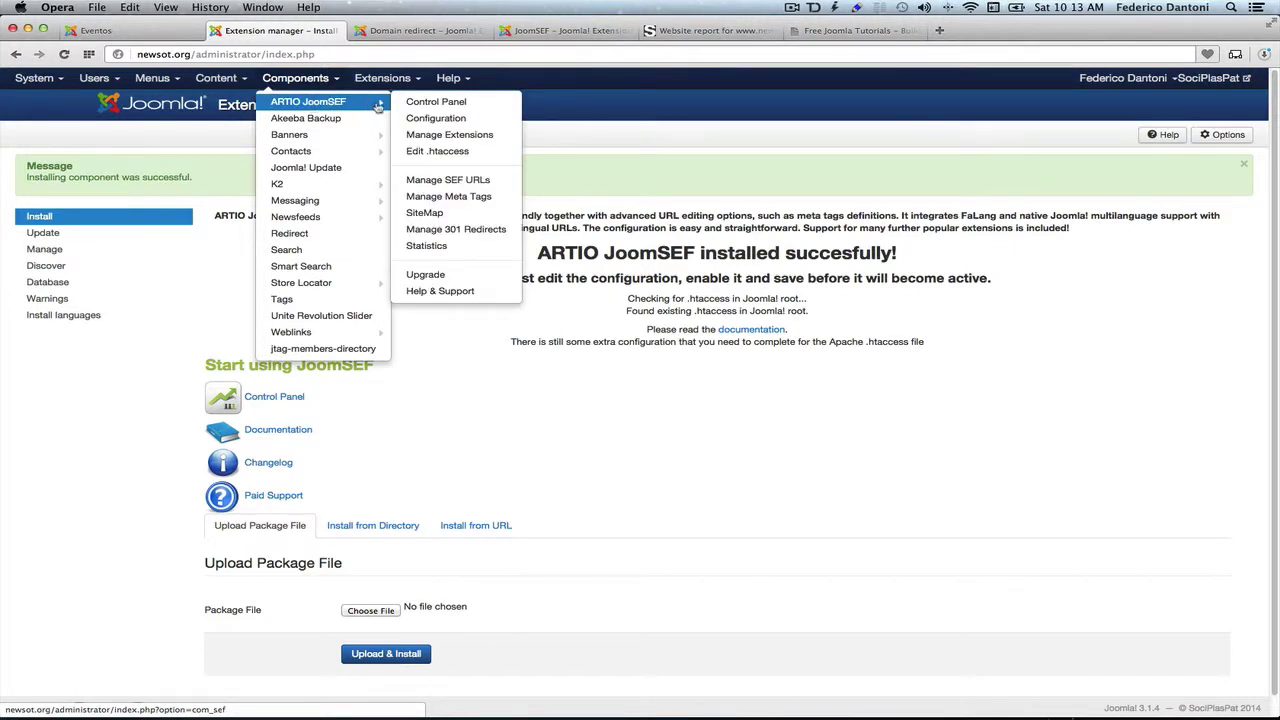
{"action": "left_click", "coordinate": [457, 230]}
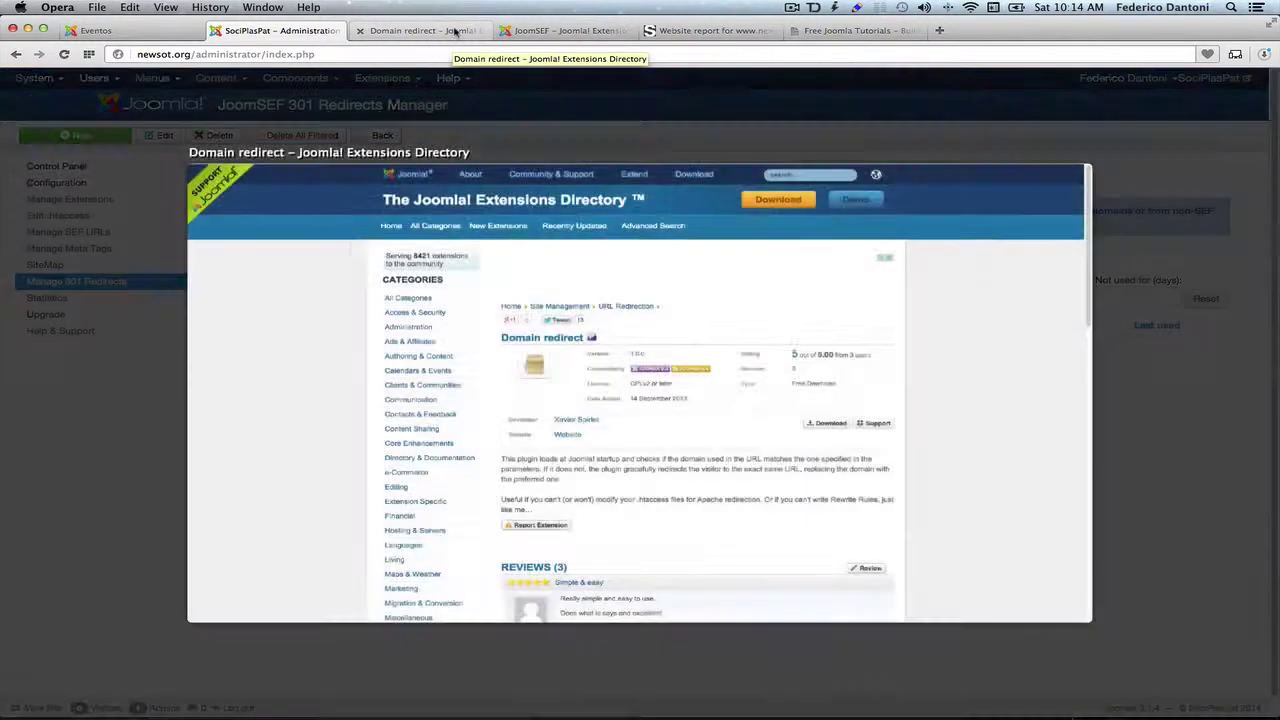
Step: Open the first flagged trailing-slash URL from the Nibbler report and copy its address
{"action": "left_click", "coordinate": [455, 31]}
{"action": "left_click", "coordinate": [700, 31]}
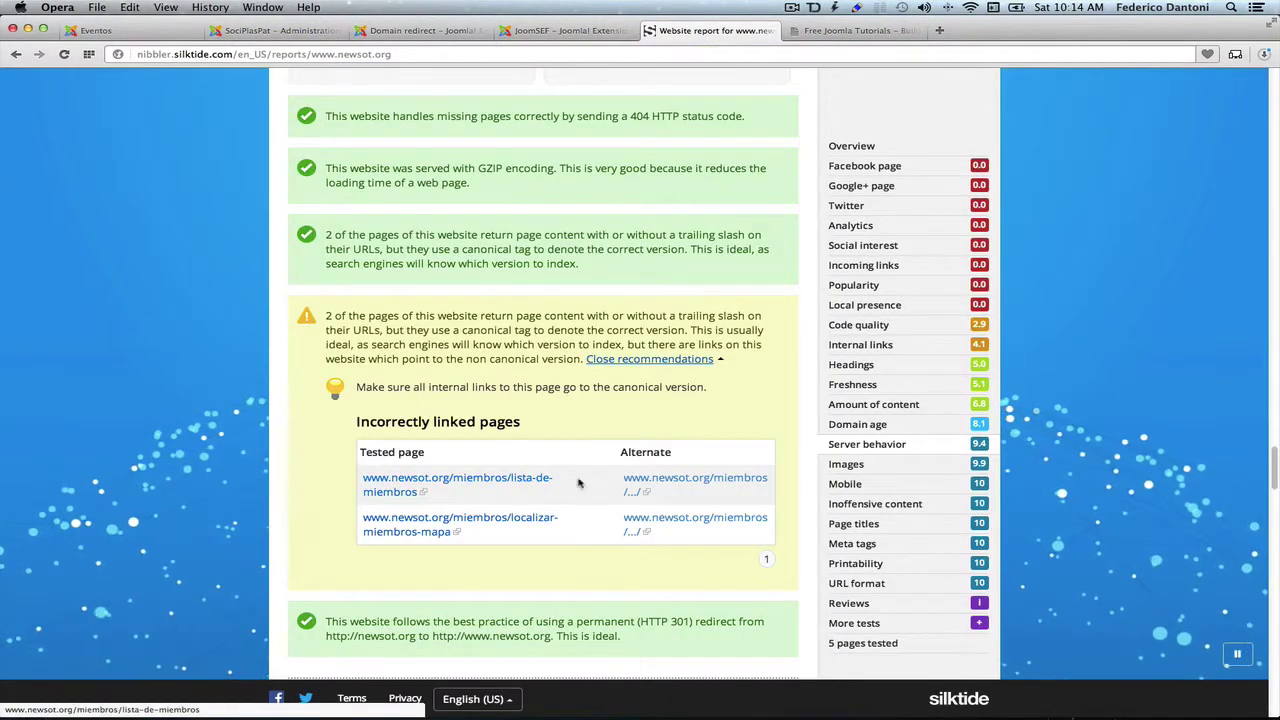
{"action": "left_click", "coordinate": [651, 486]}
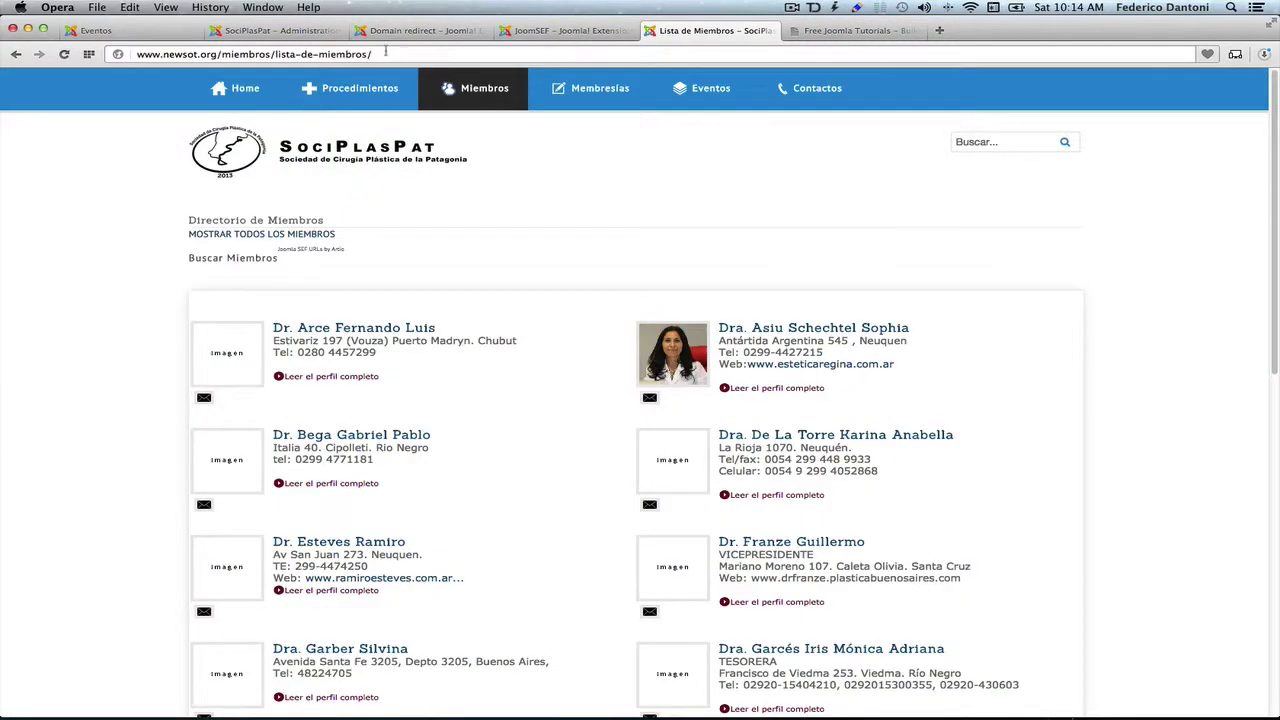
{"action": "left_click", "coordinate": [385, 51]}
{"action": "key", "text": "super+c"}
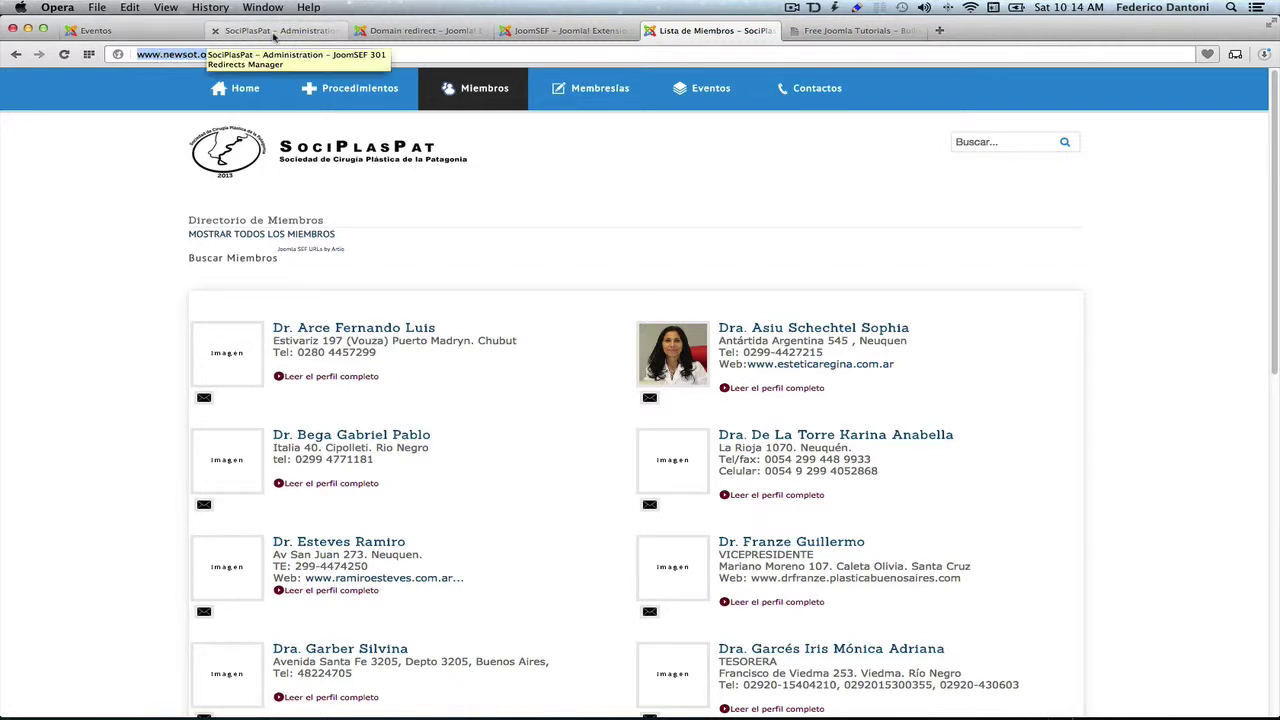
Step: Save a JoomSEF 301 redirect from .../lista-de-miembros/ to the same URL without the slash
{"action": "left_click", "coordinate": [215, 32]}
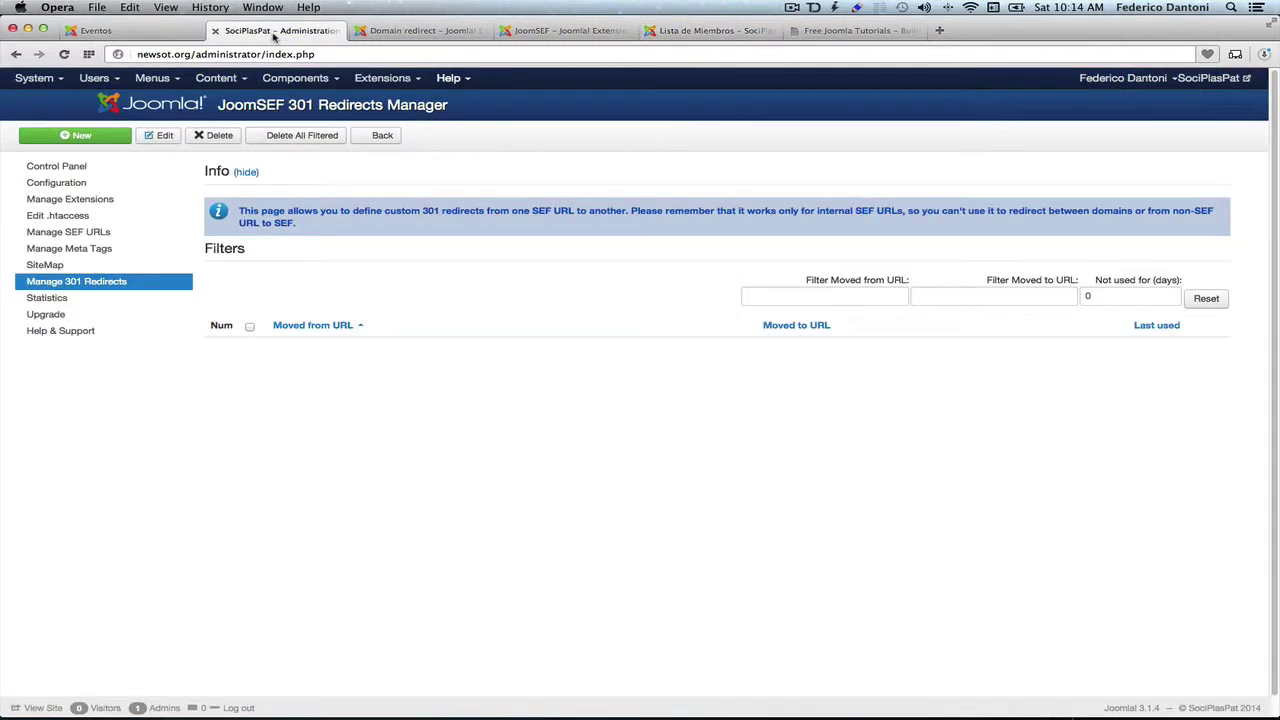
{"action": "left_click", "coordinate": [94, 137]}
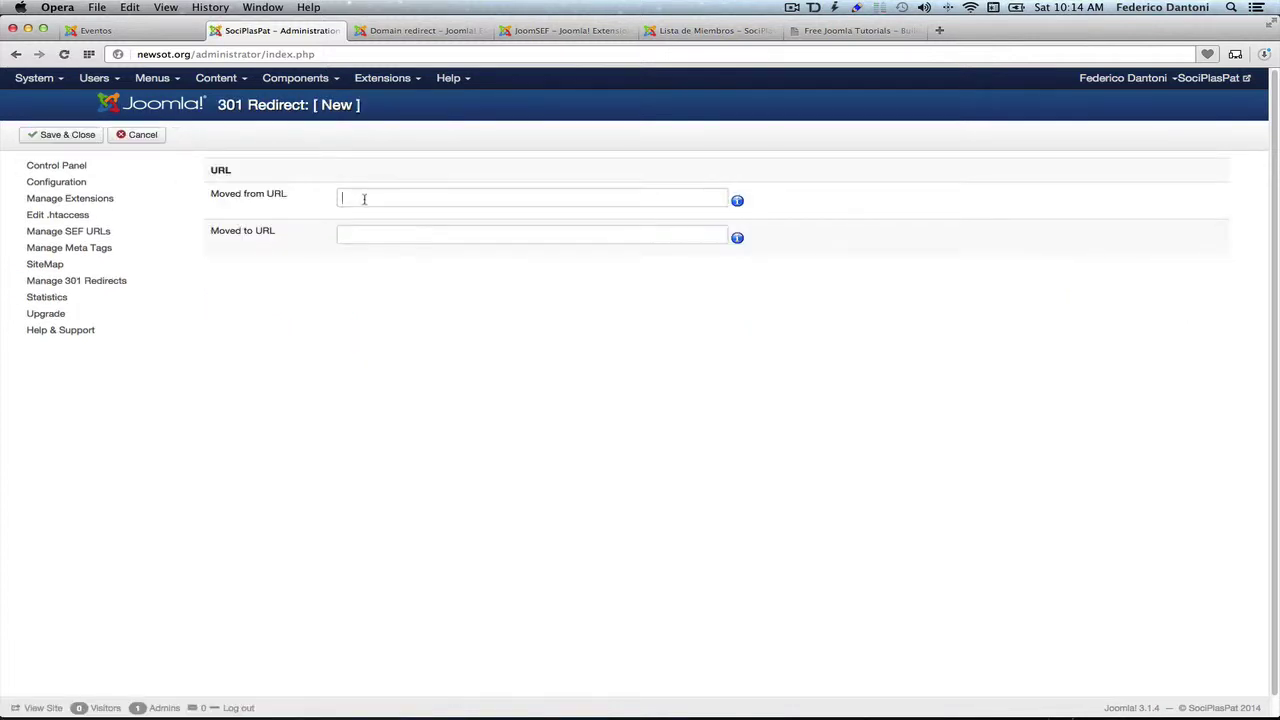
{"action": "key", "text": "super+v"}
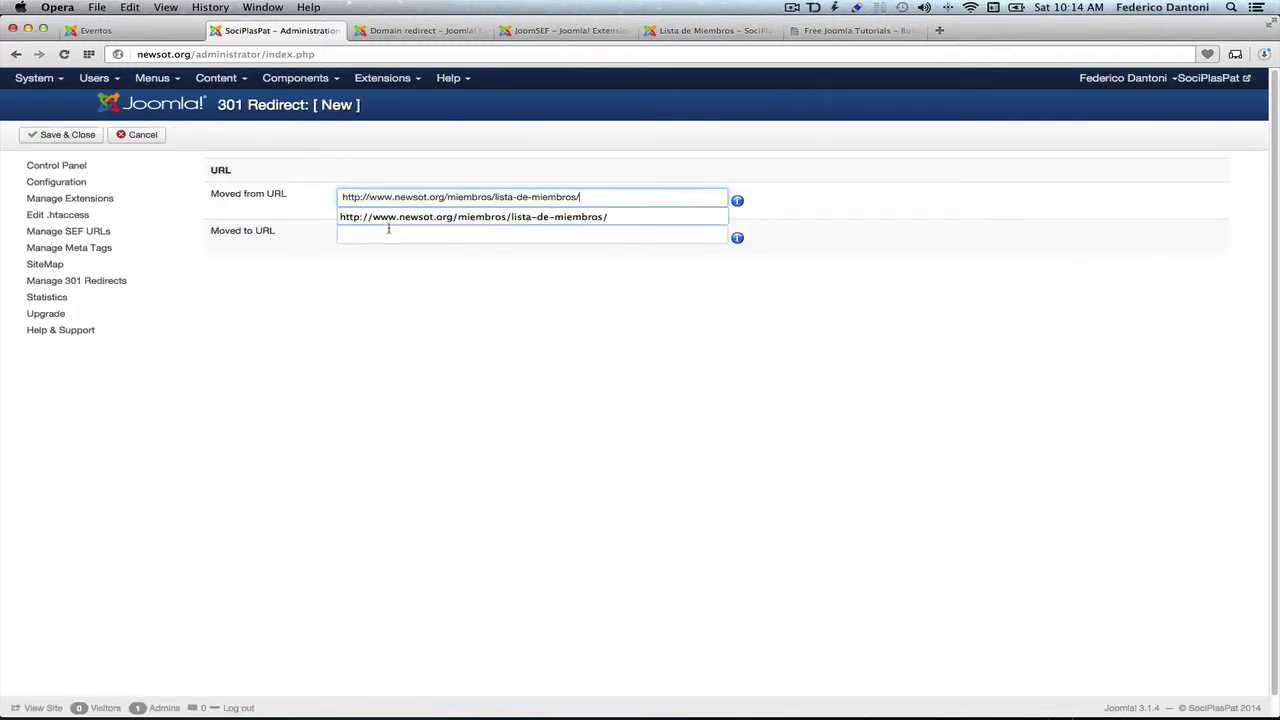
{"action": "left_click", "coordinate": [388, 232]}
{"action": "key", "text": "super+v"}
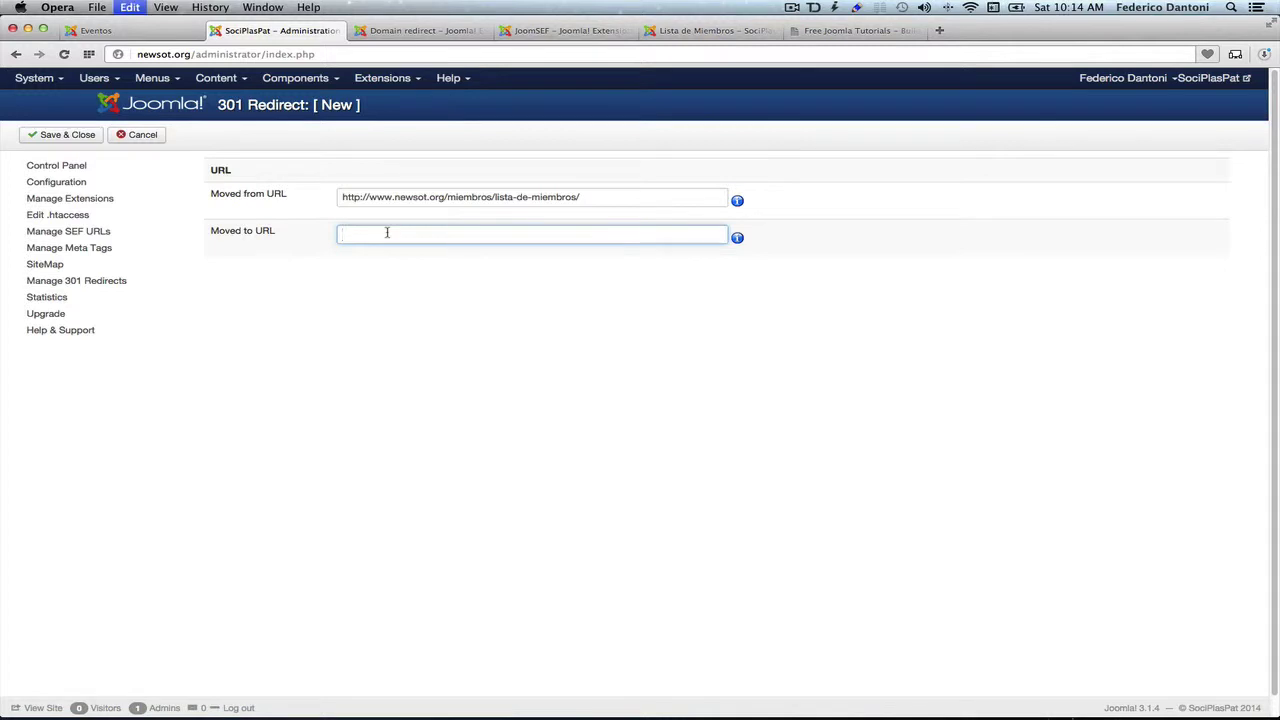
{"action": "key", "text": "BackSpace"}
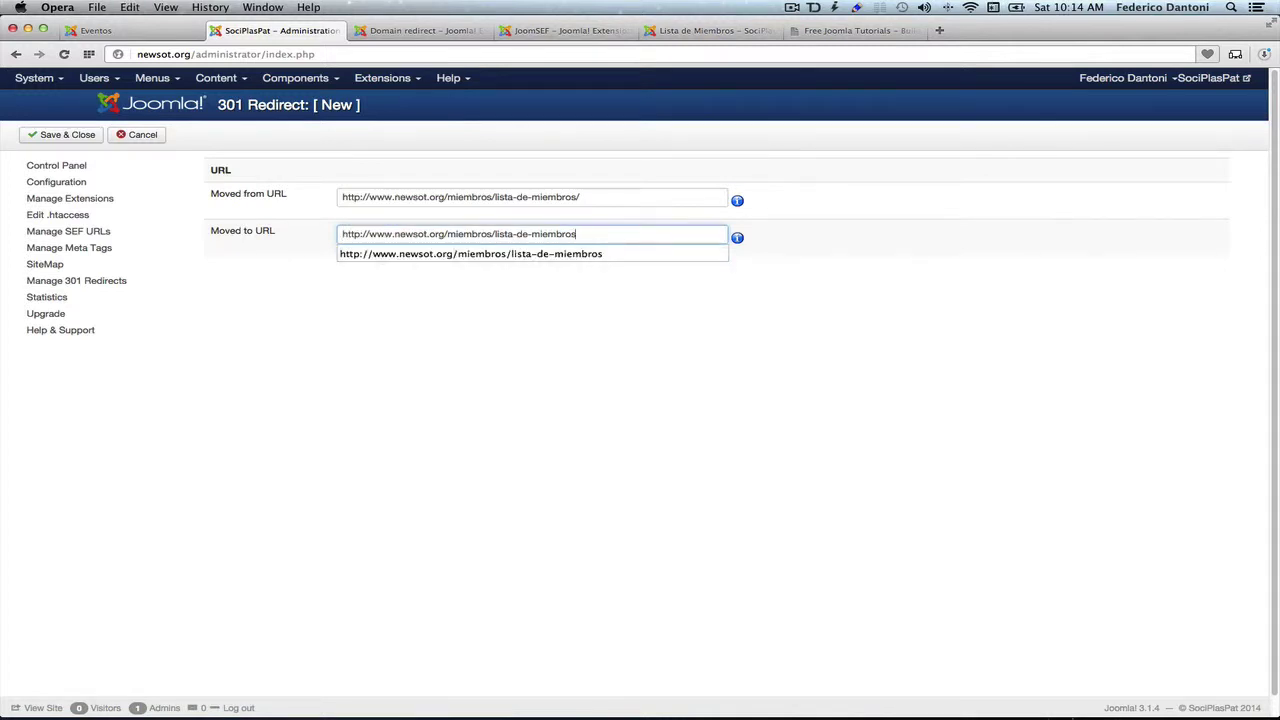
{"action": "left_click", "coordinate": [463, 320]}
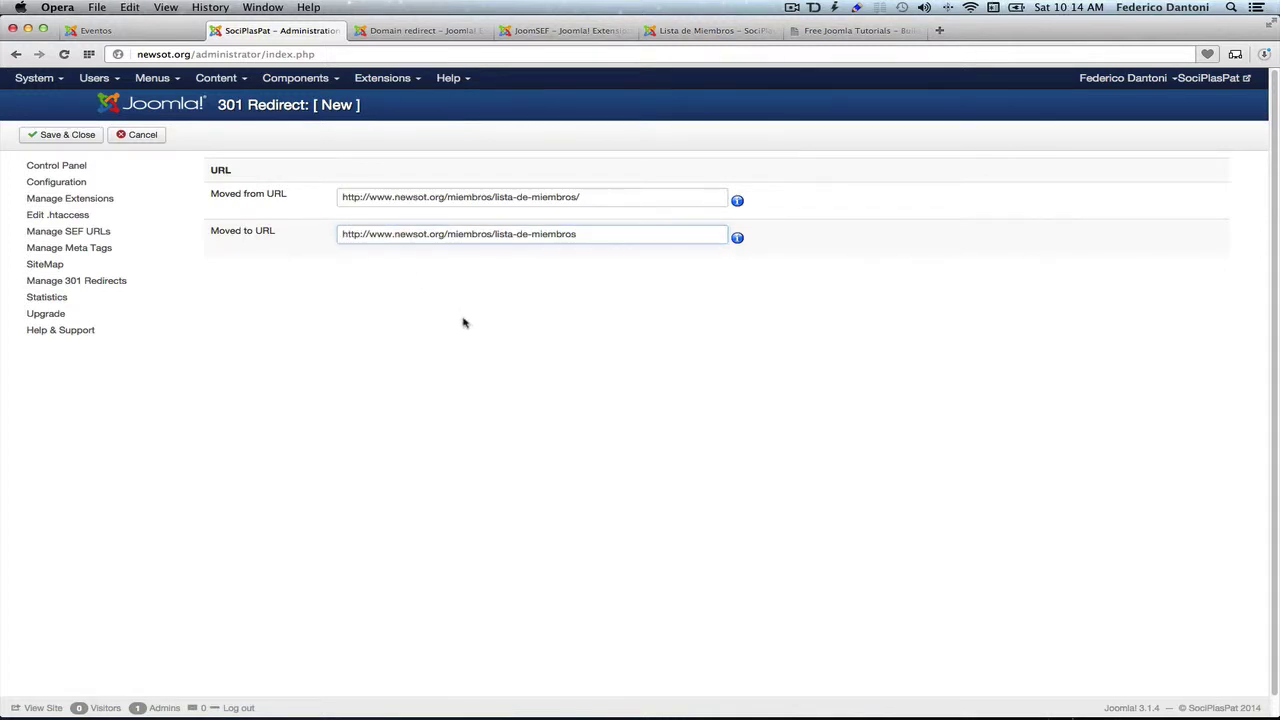
{"action": "left_click", "coordinate": [80, 135]}
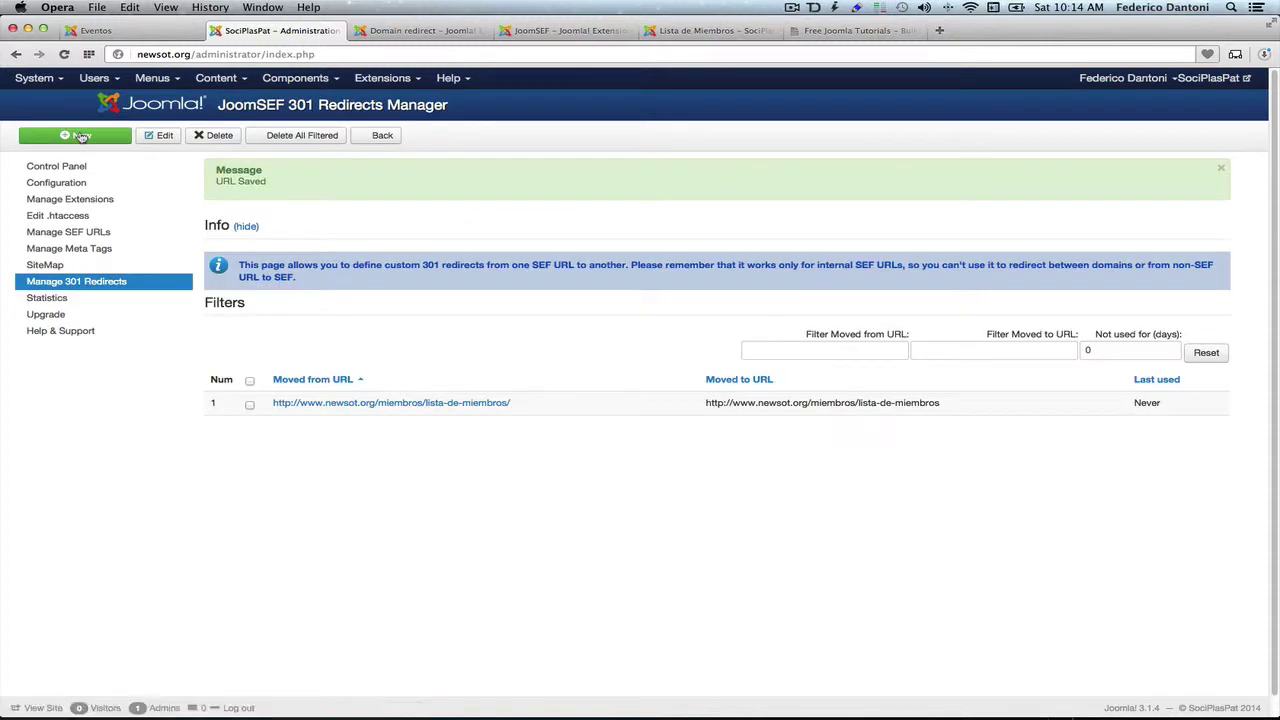
Step: Open the localizar-miembros-mapa/ page linked in the Nibbler report and copy its address
{"action": "left_click", "coordinate": [420, 30]}
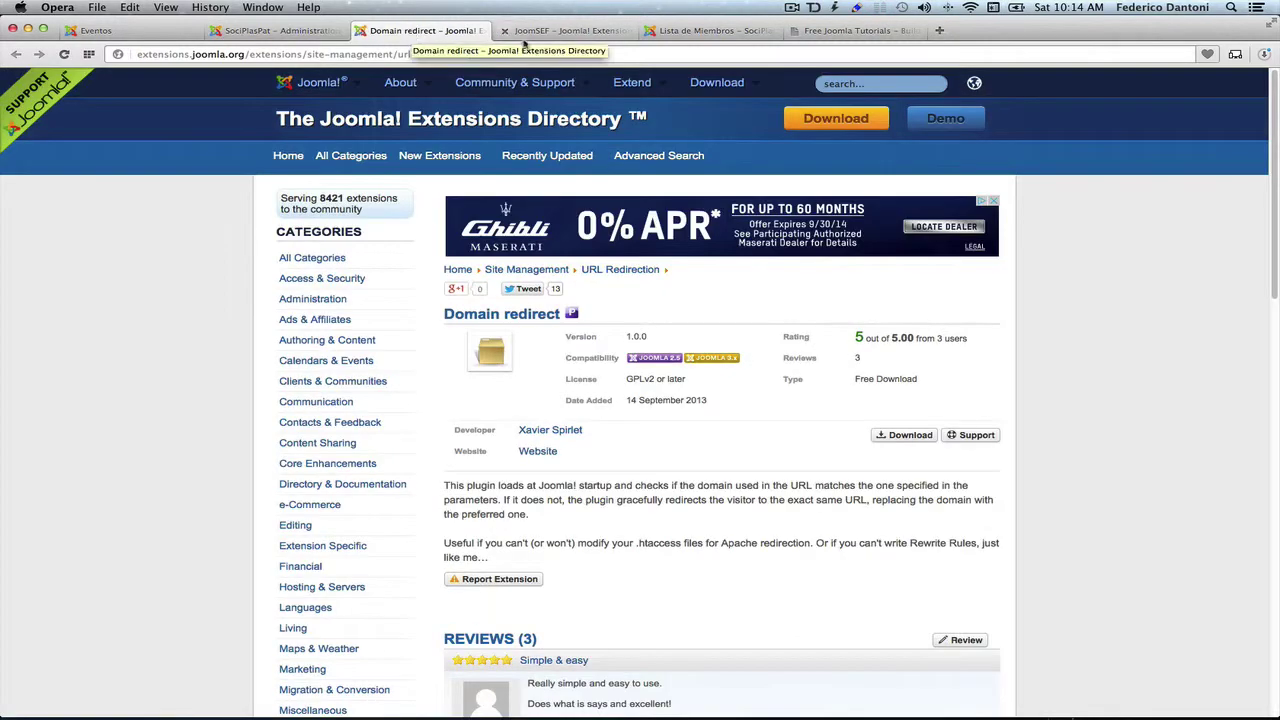
{"action": "left_click", "coordinate": [266, 28]}
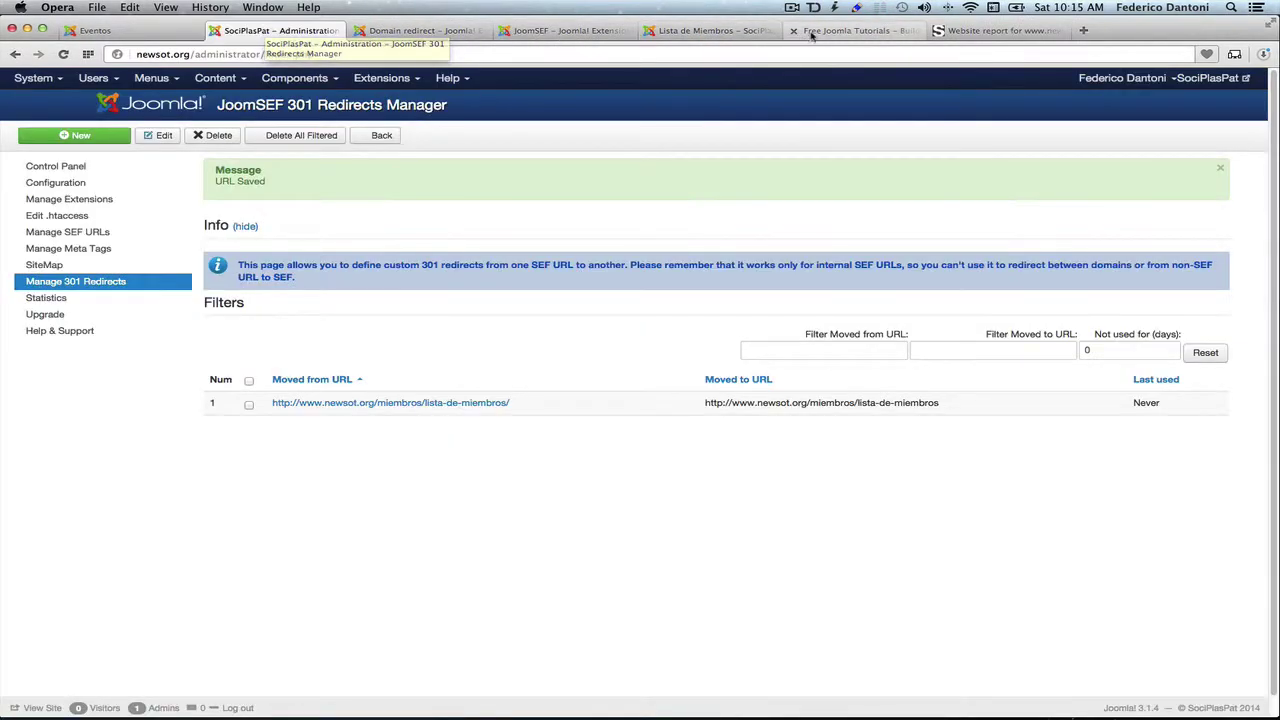
{"action": "left_click", "coordinate": [972, 31]}
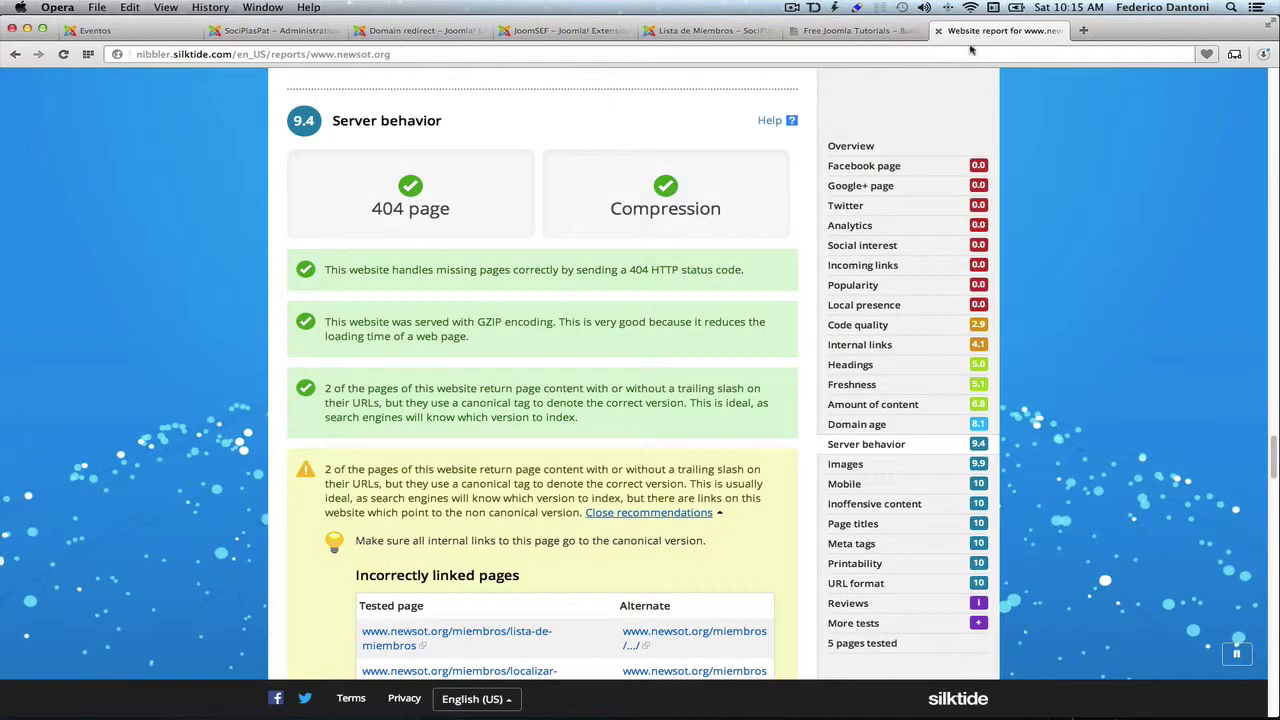
{"action": "scroll", "coordinate": [700, 590], "scroll_direction": "down", "scroll_amount": 2}
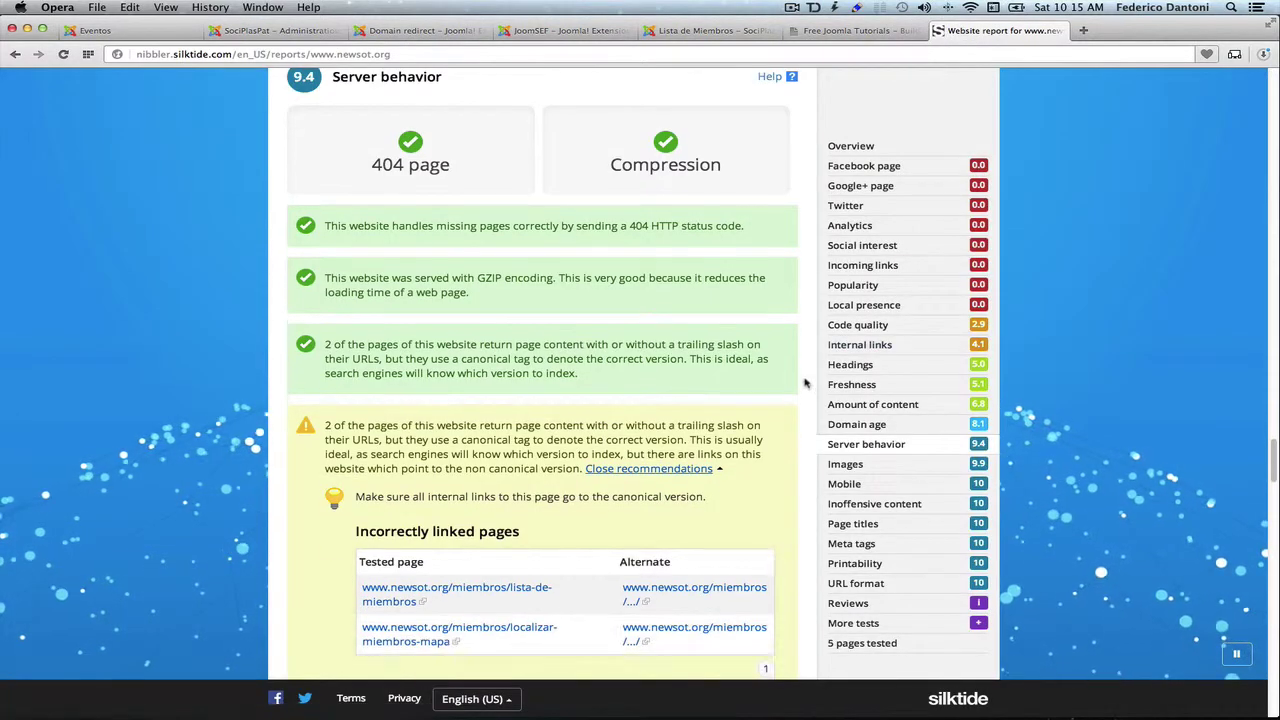
{"action": "left_click", "coordinate": [700, 627]}
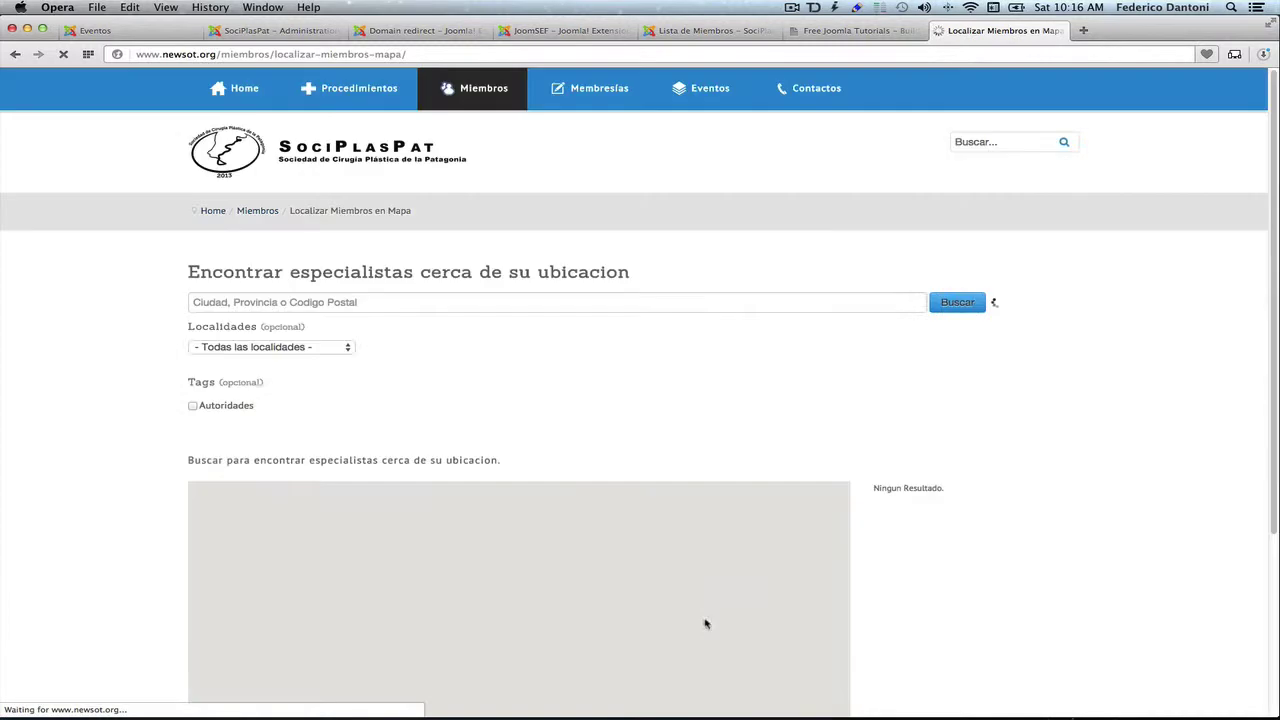
{"action": "left_click", "coordinate": [426, 53]}
{"action": "key", "text": "super+c"}
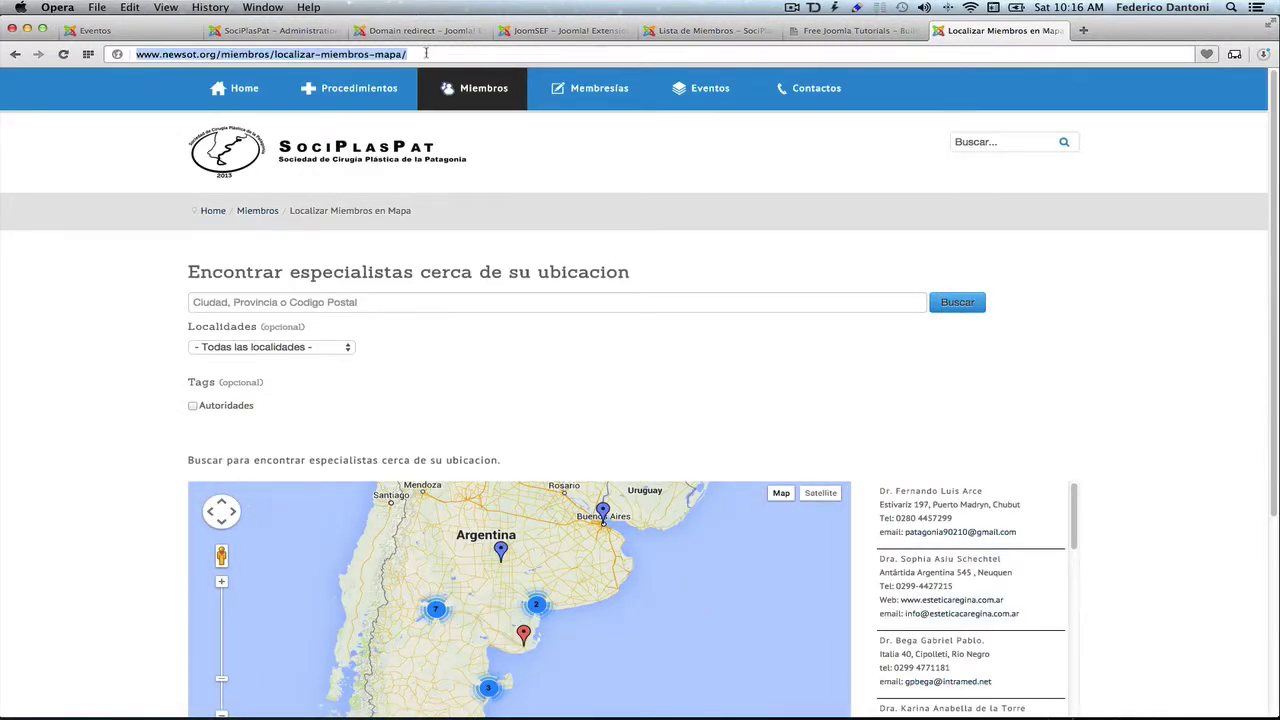
Step: Save a JoomSEF 301 redirect from .../localizar-miembros-mapa/ to its slashless URL
{"action": "left_click", "coordinate": [300, 30]}
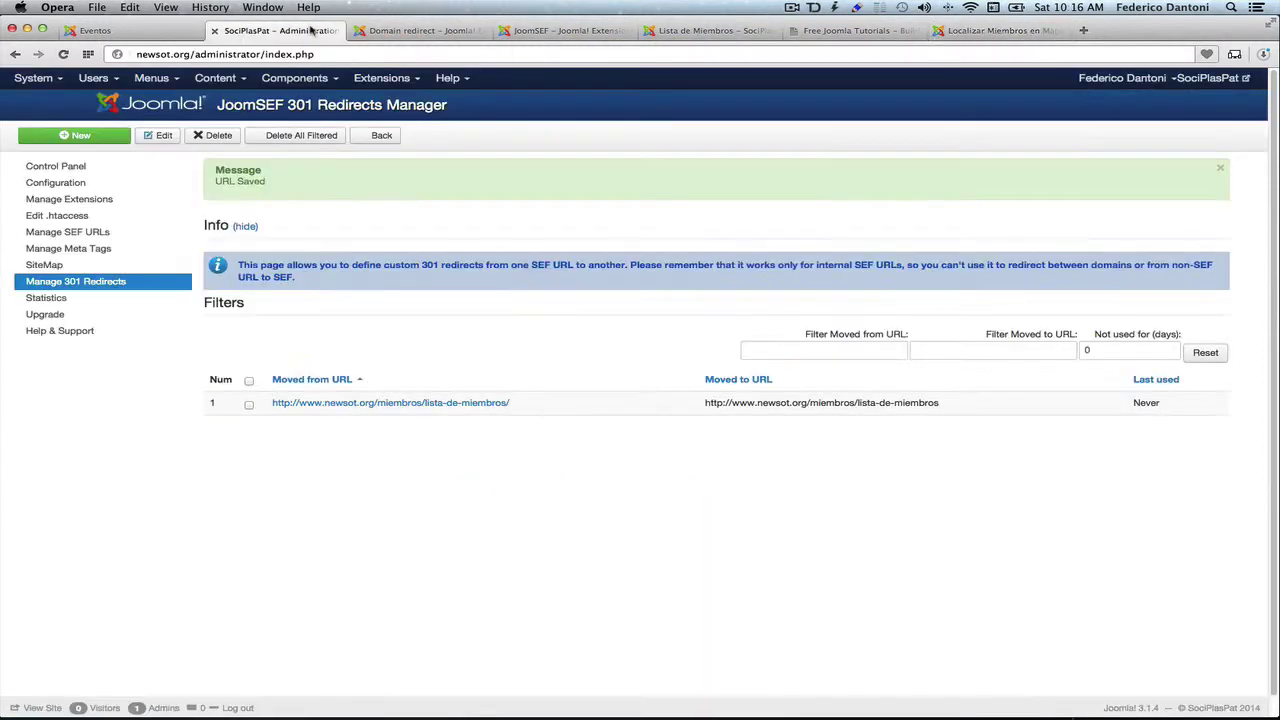
{"action": "left_click", "coordinate": [101, 135]}
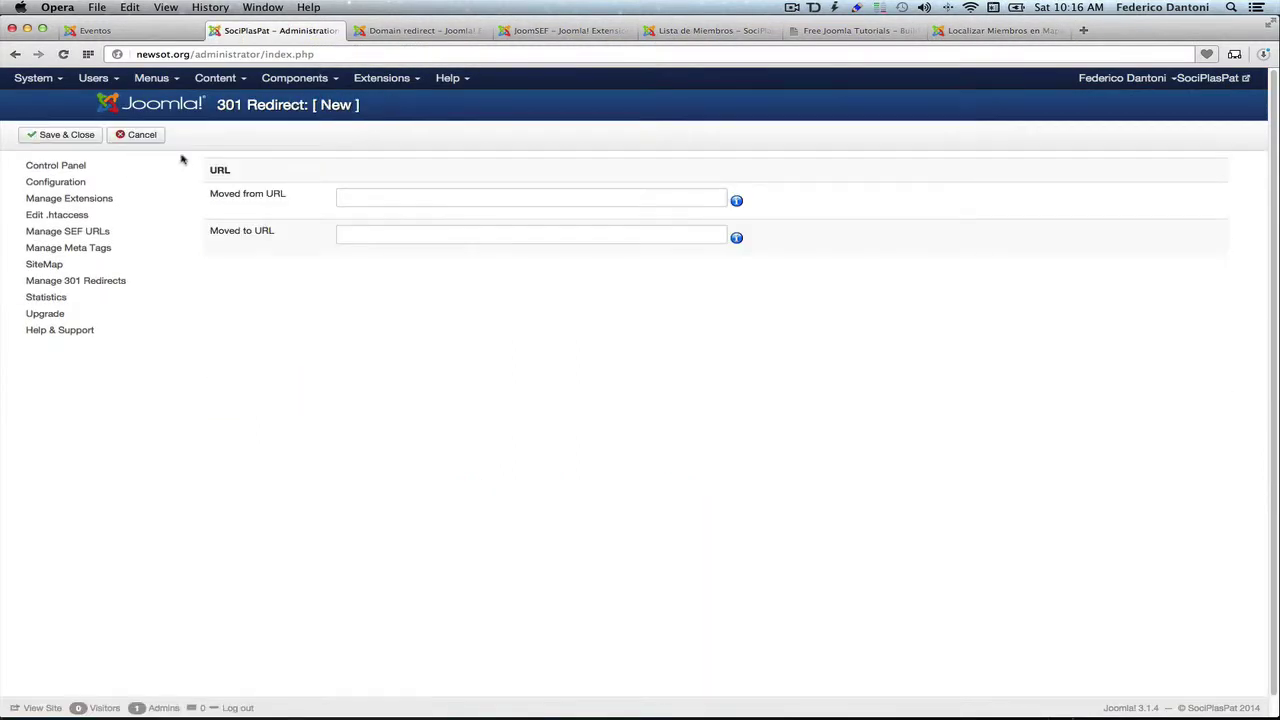
{"action": "left_click", "coordinate": [354, 193]}
{"action": "type", "text": "h"}
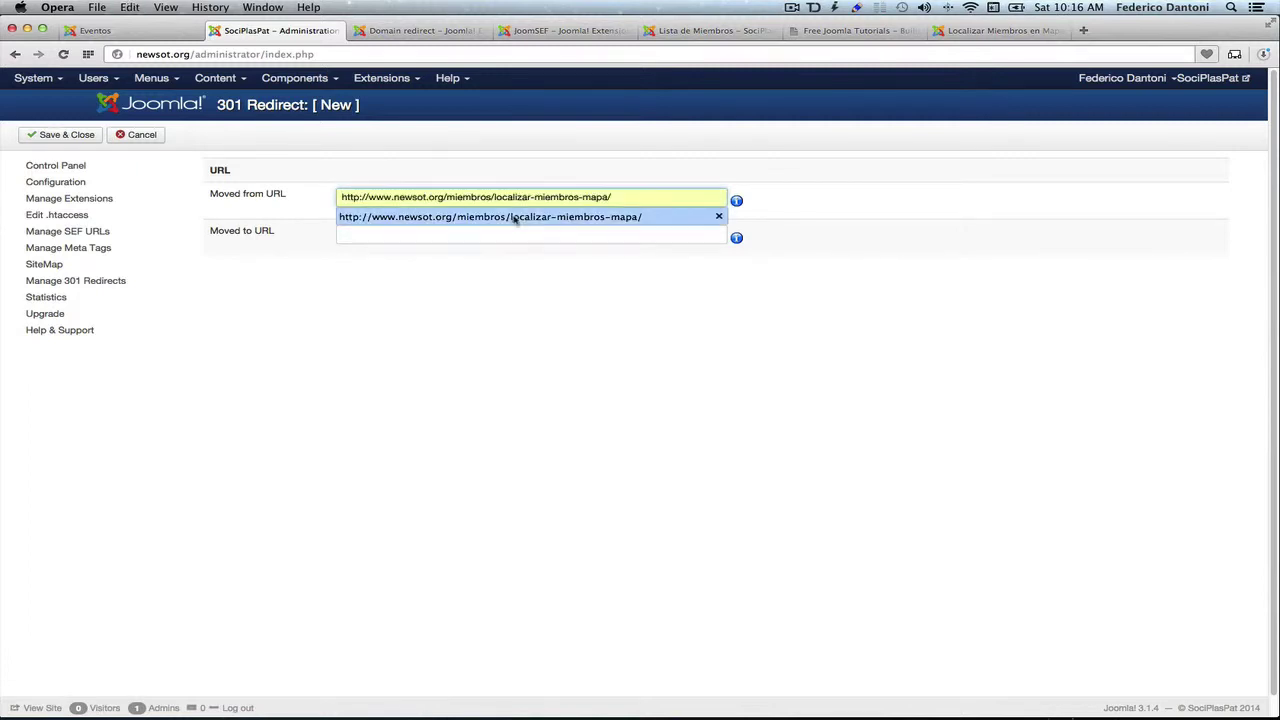
{"action": "left_click", "coordinate": [500, 214]}
{"action": "left_click", "coordinate": [477, 232]}
{"action": "key", "text": "super+v"}
{"action": "key", "text": "BackSpace"}
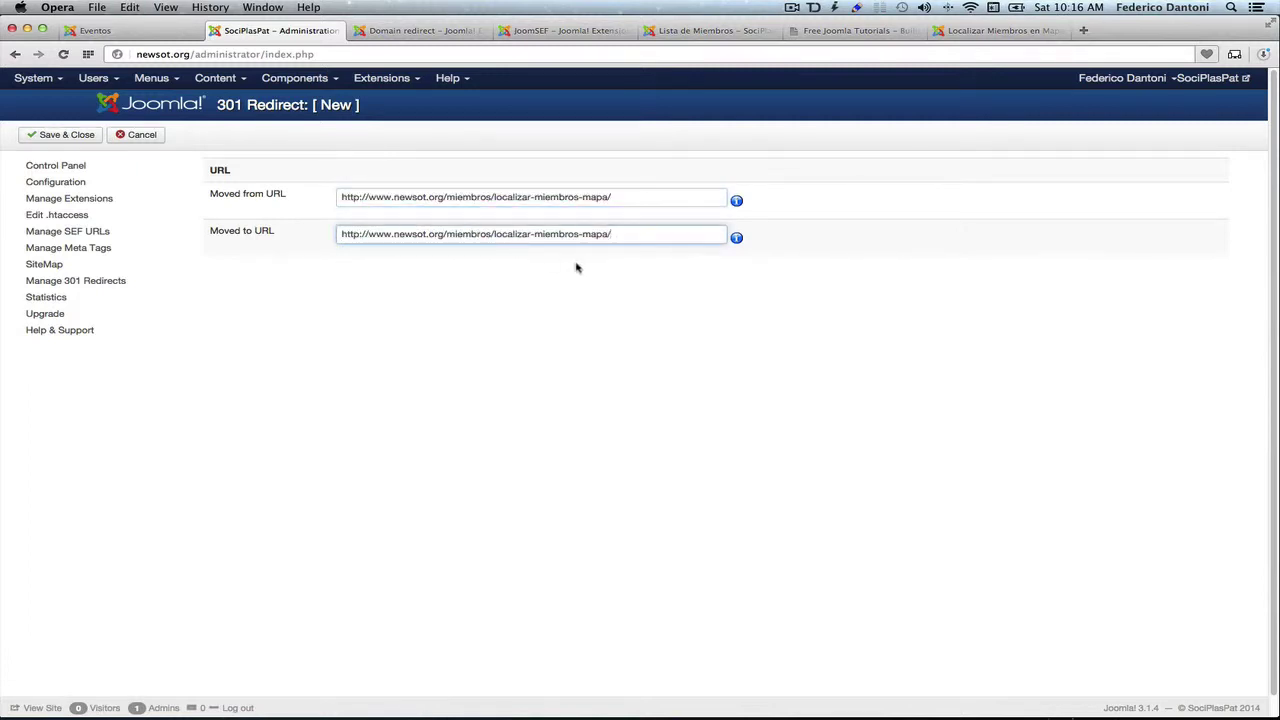
{"action": "left_click", "coordinate": [72, 113]}
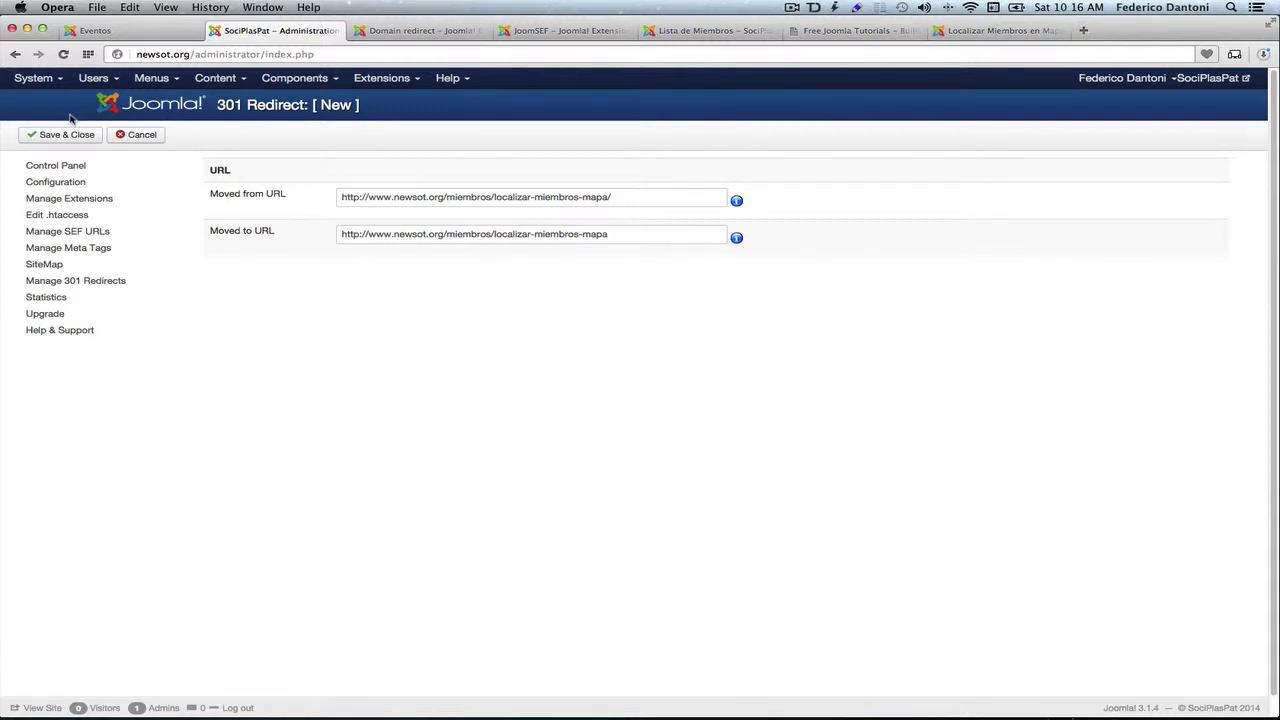
{"action": "left_click", "coordinate": [68, 137]}
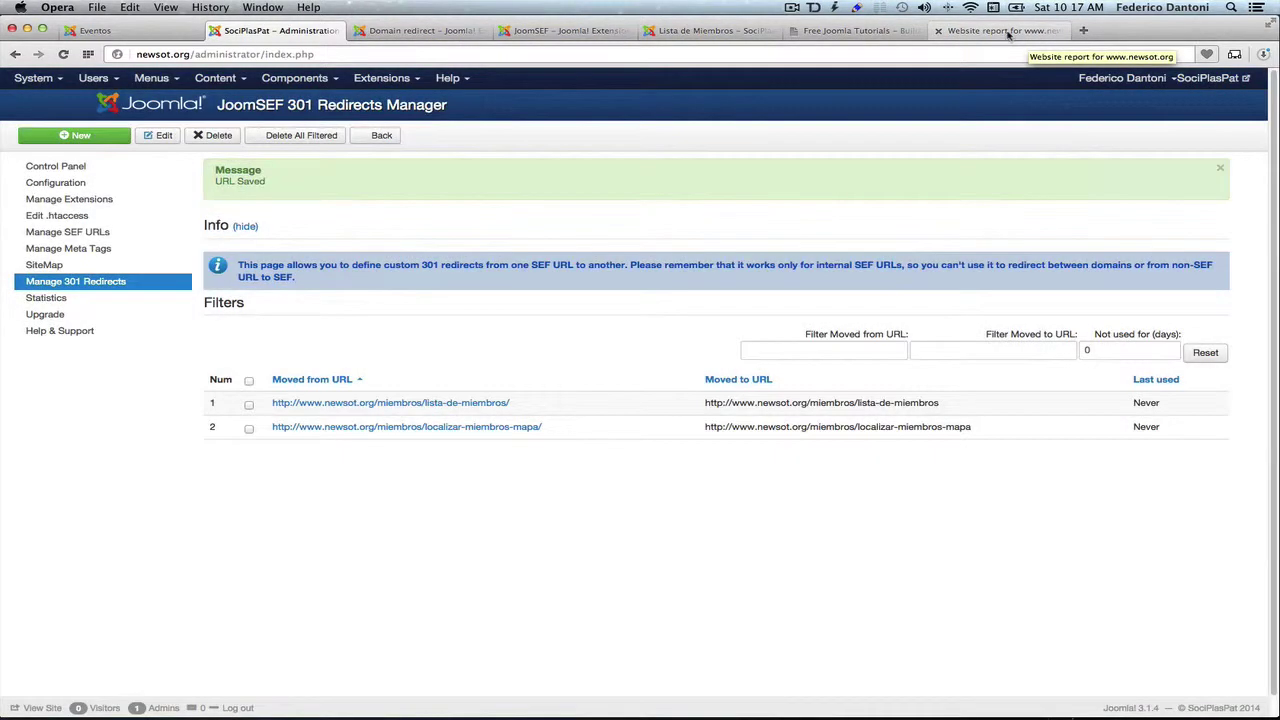
{"action": "left_click", "coordinate": [1005, 31]}
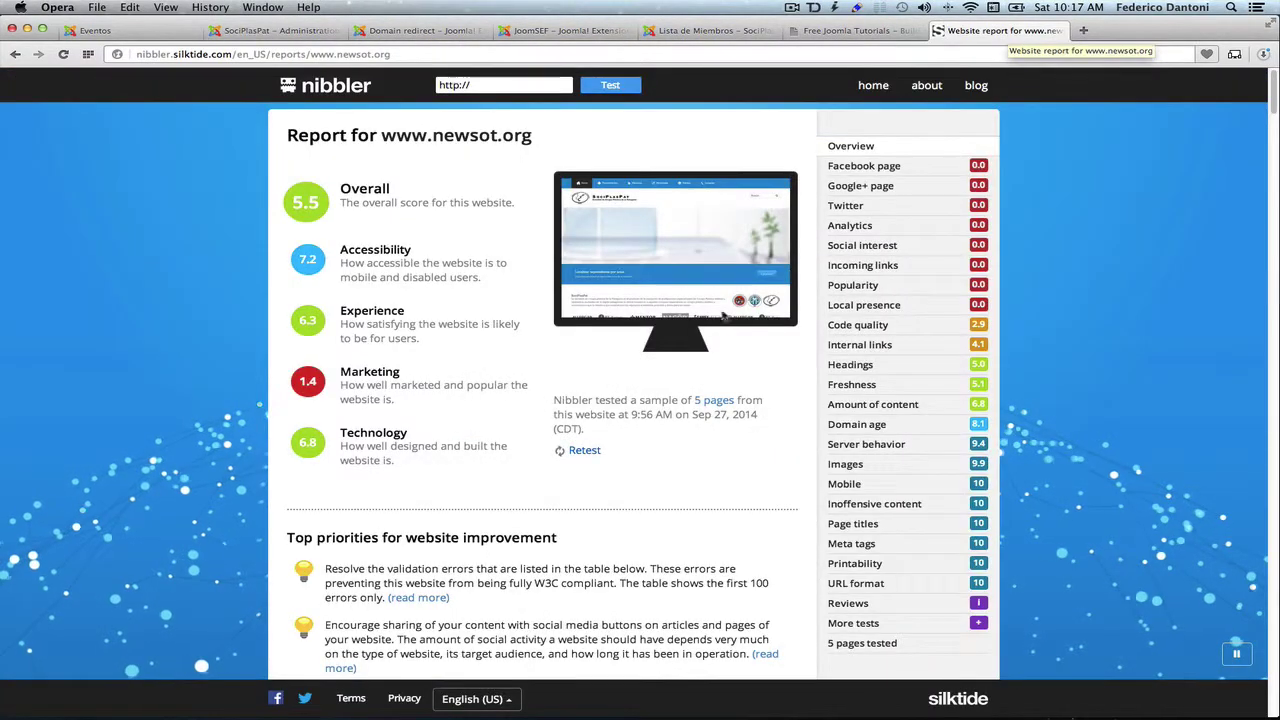
{"action": "left_click", "coordinate": [589, 450]}
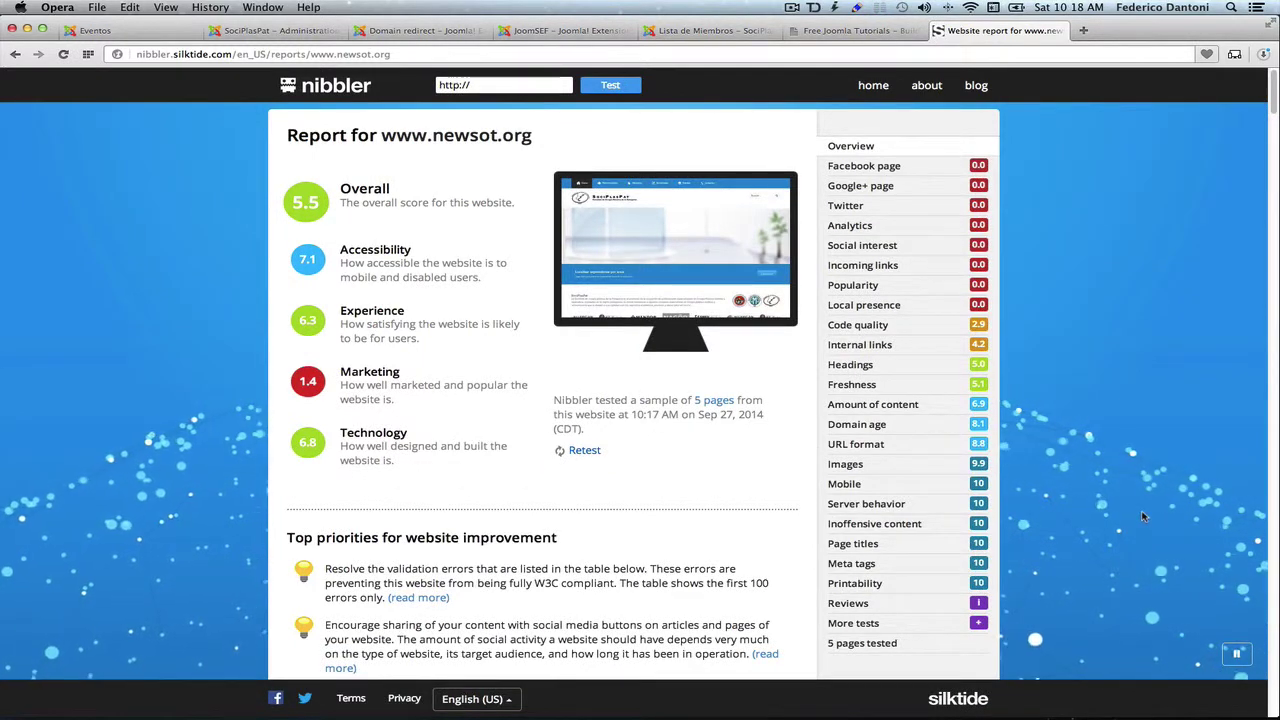
{"action": "left_click", "coordinate": [866, 504]}
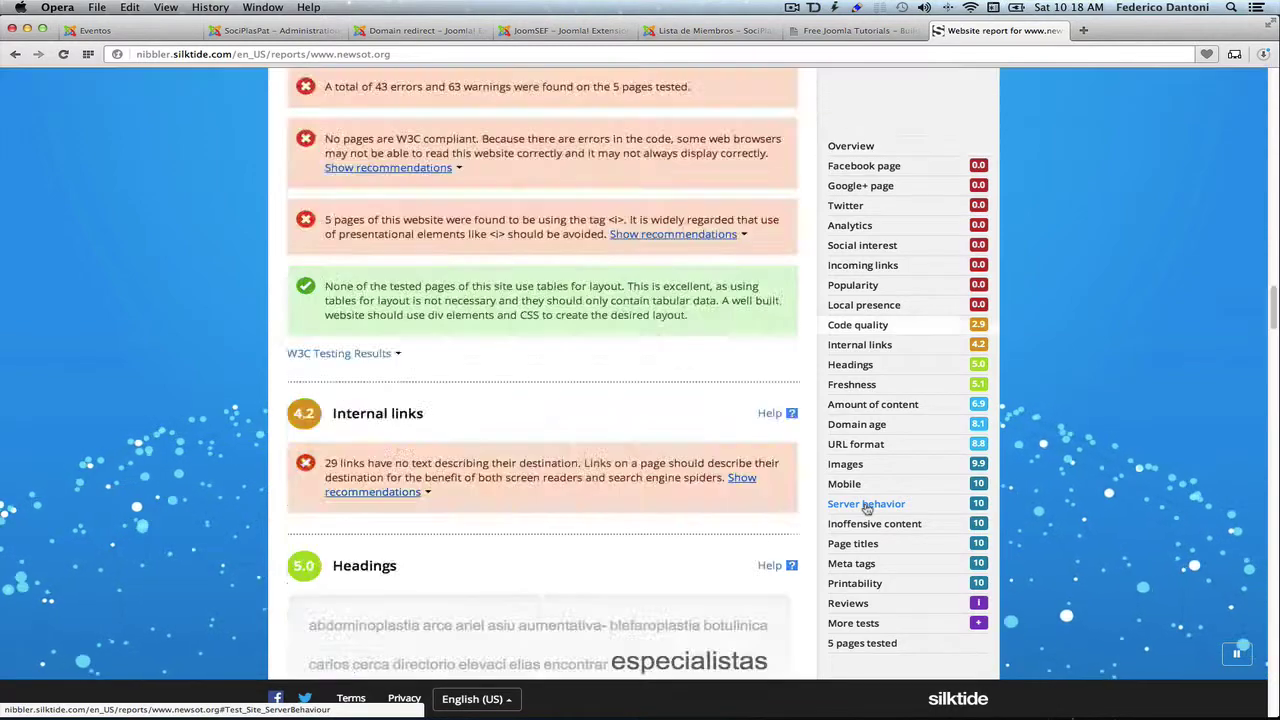